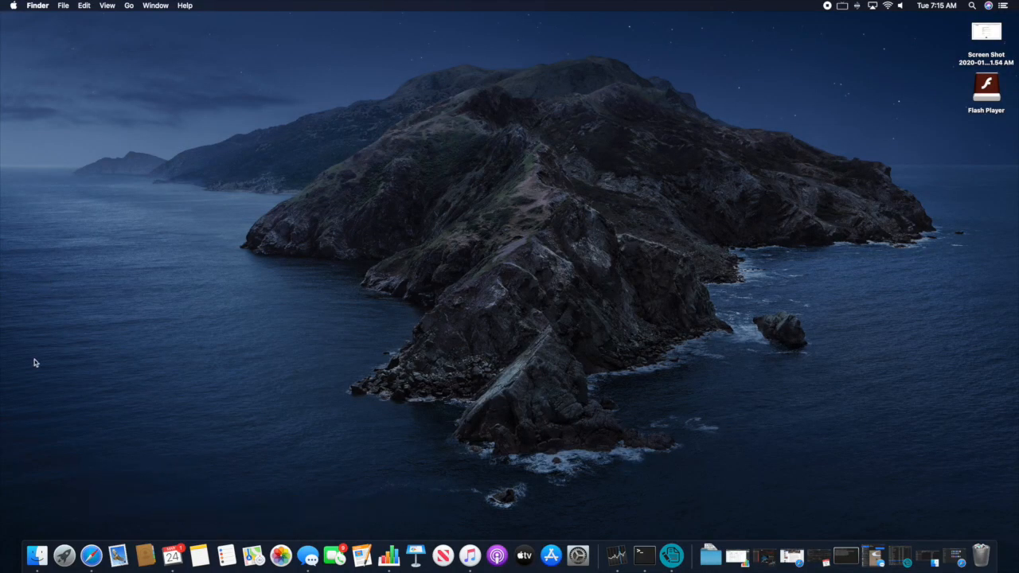
- Open a Finder window and show the Pictures folder
left_click(36, 557)
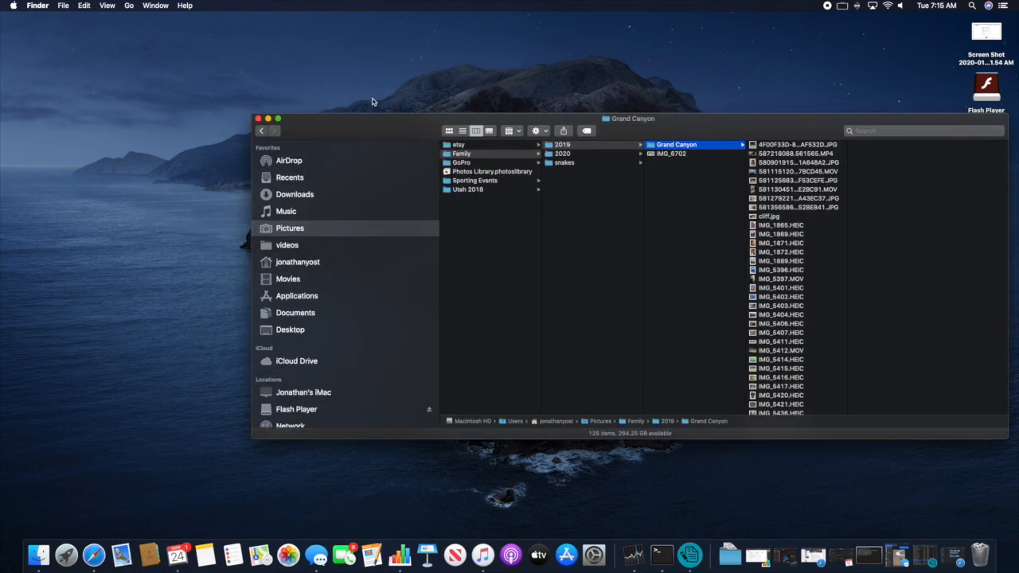
left_click_drag(371, 121, 163, 78)
left_click(77, 186)
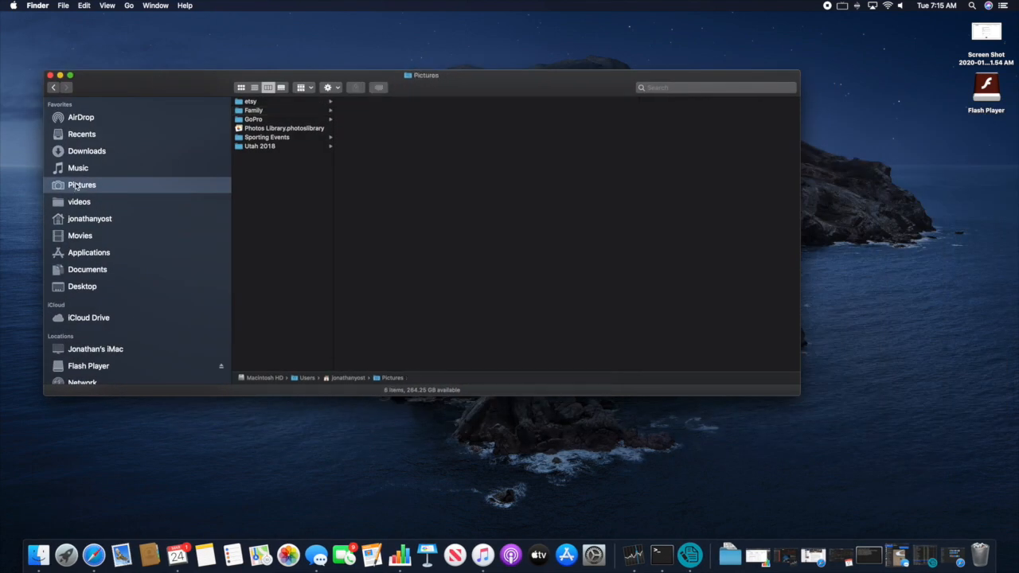
- Create a new folder in Pictures named _from_laptop
right_click(258, 191)
left_click(280, 194)
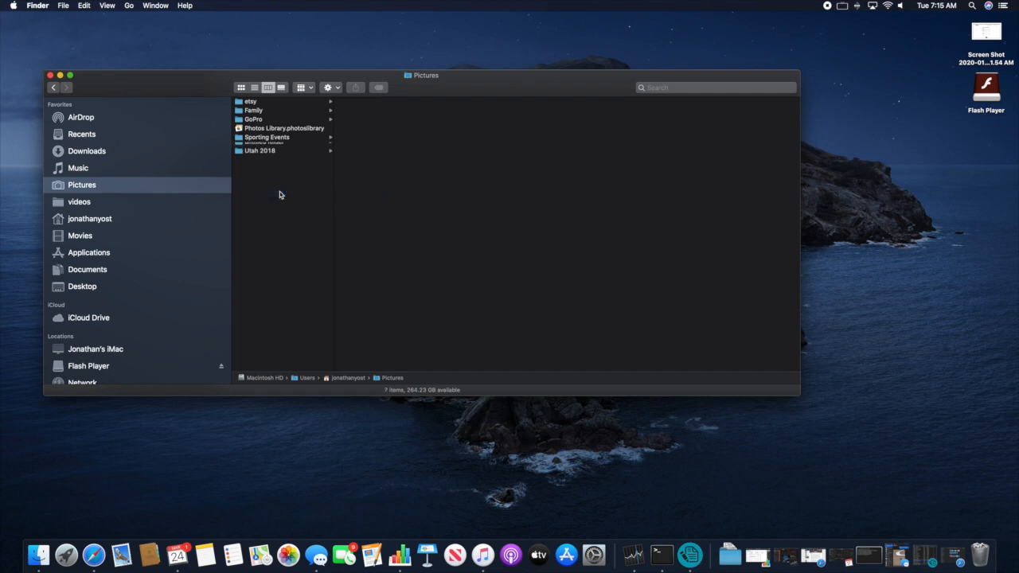
key("BackSpace")
type("_from")
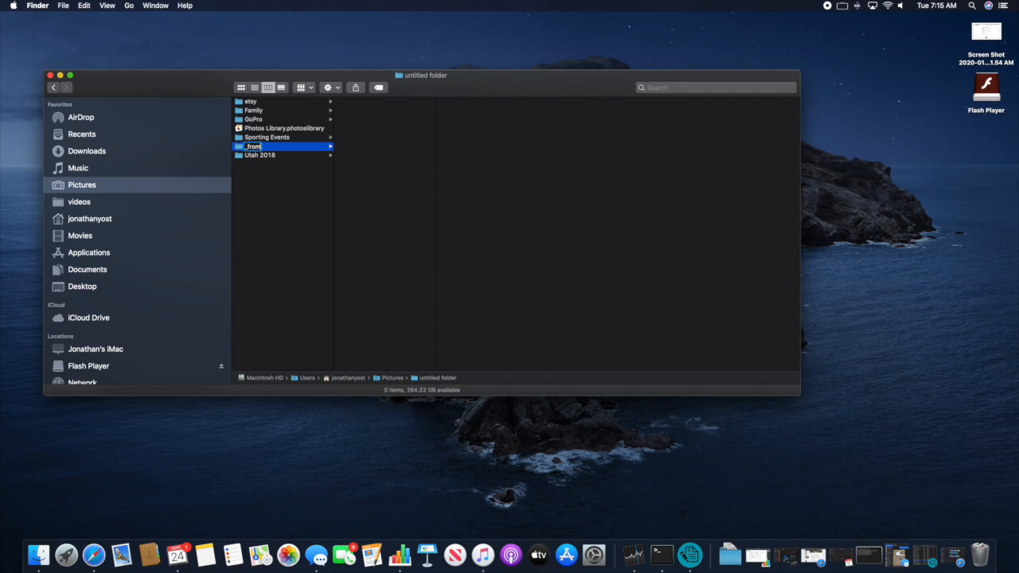
type("_laptop")
key("Return")
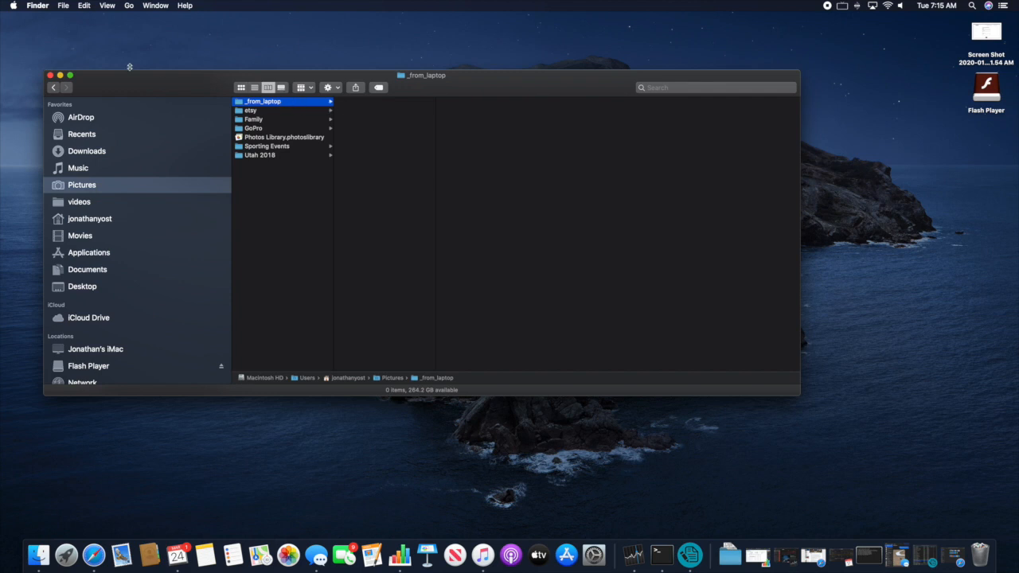
left_click(13, 6)
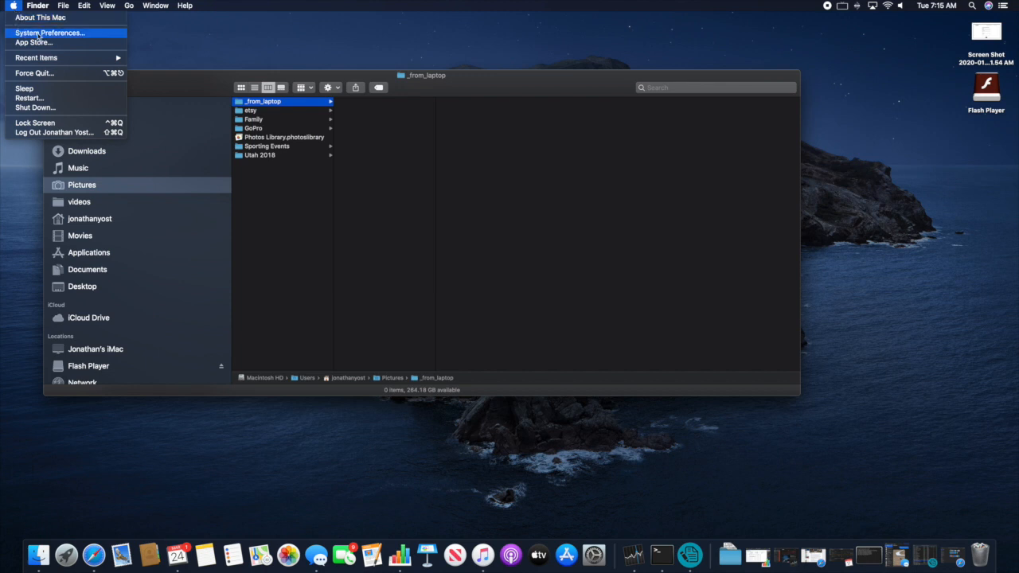
- In the Sharing pane, switch File Sharing on with SMB sharing enabled at smb://192.168.1.72
left_click(39, 33)
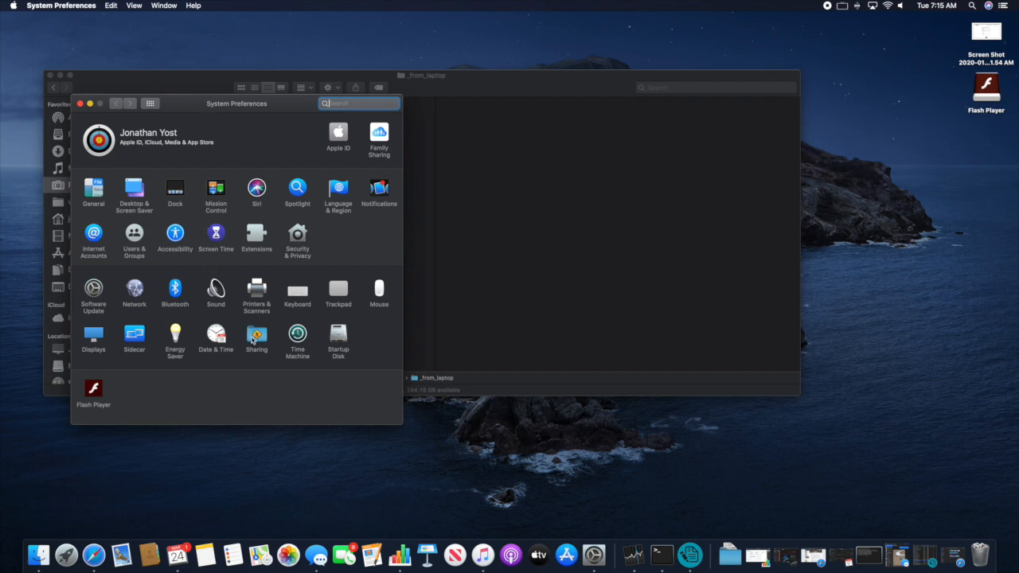
left_click(256, 336)
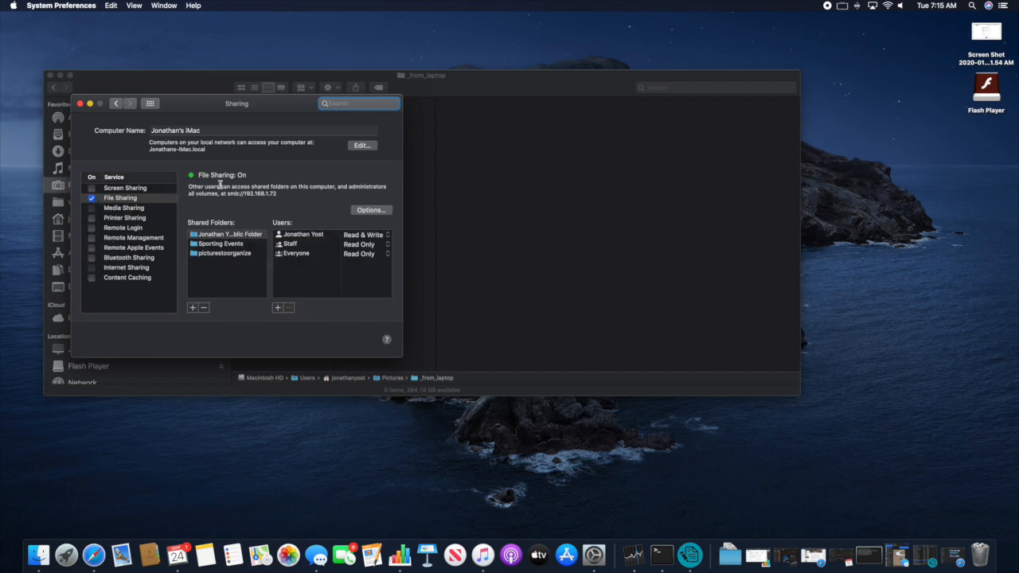
left_click(91, 198)
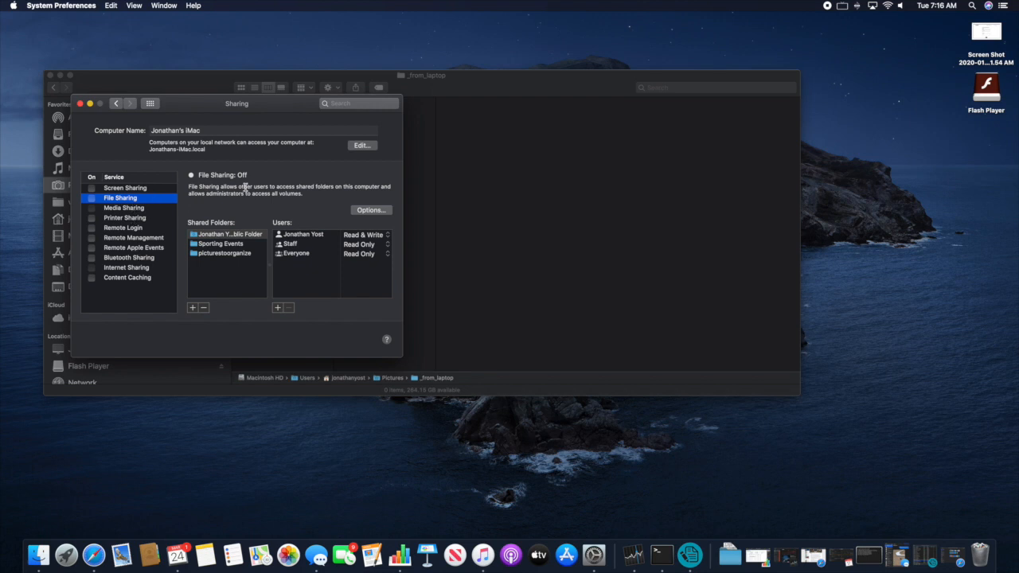
left_click(370, 210)
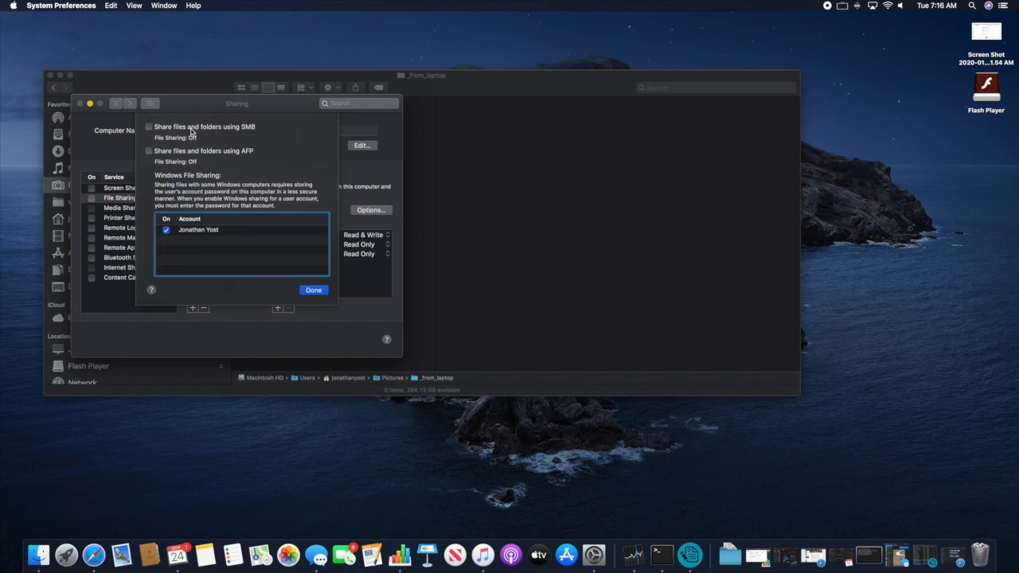
left_click(314, 290)
left_click(92, 198)
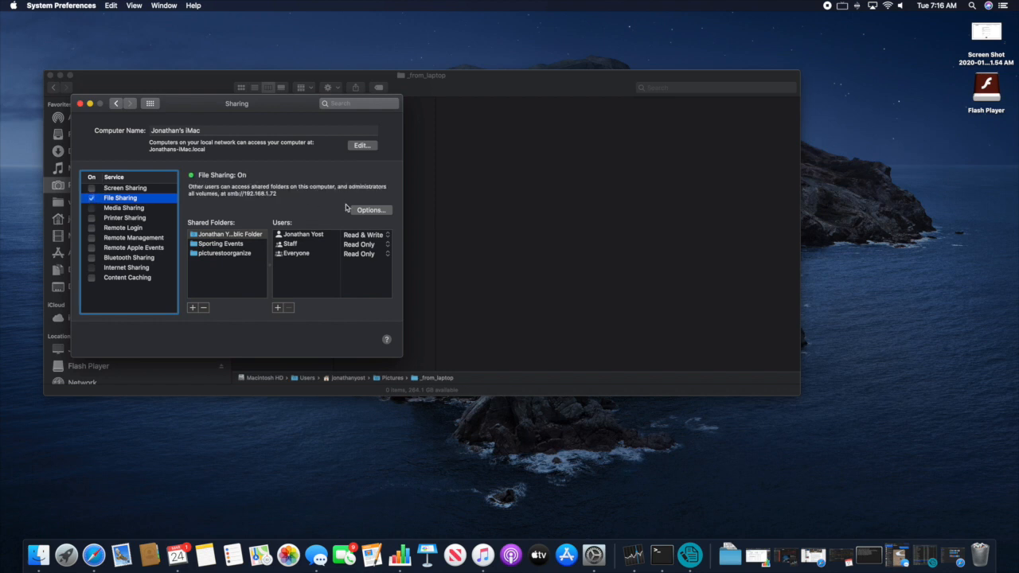
left_click(369, 210)
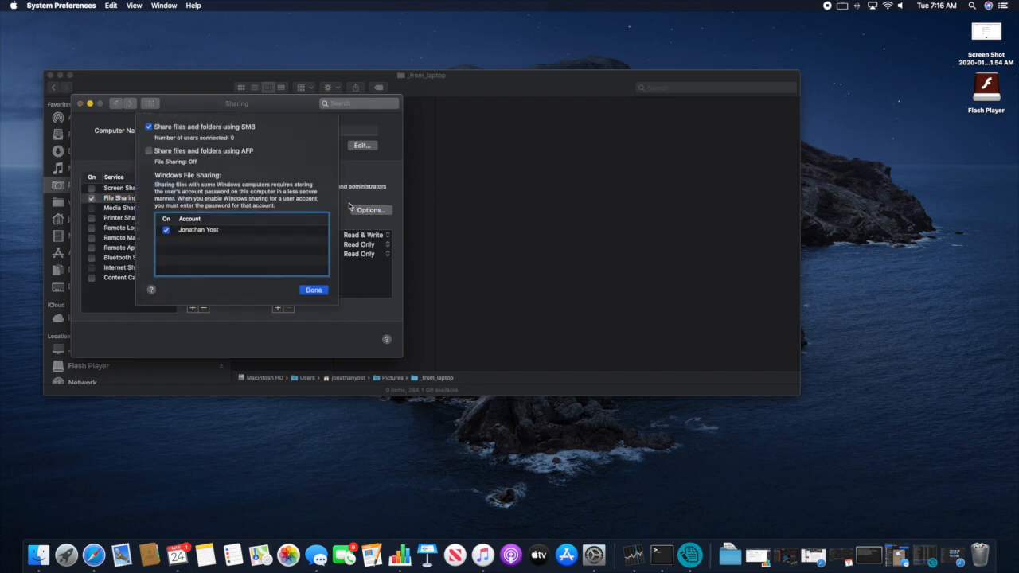
left_click(314, 291)
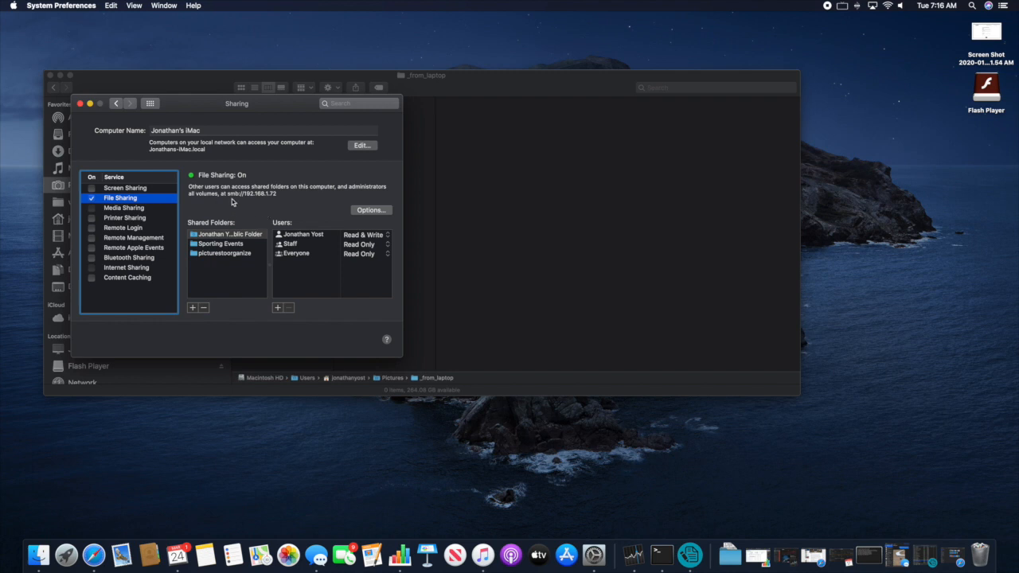
- Highlight the smb://192.168.1.72 address and widen the Shared Folders list to show full names
left_click_drag(215, 193, 281, 194)
left_click(282, 194)
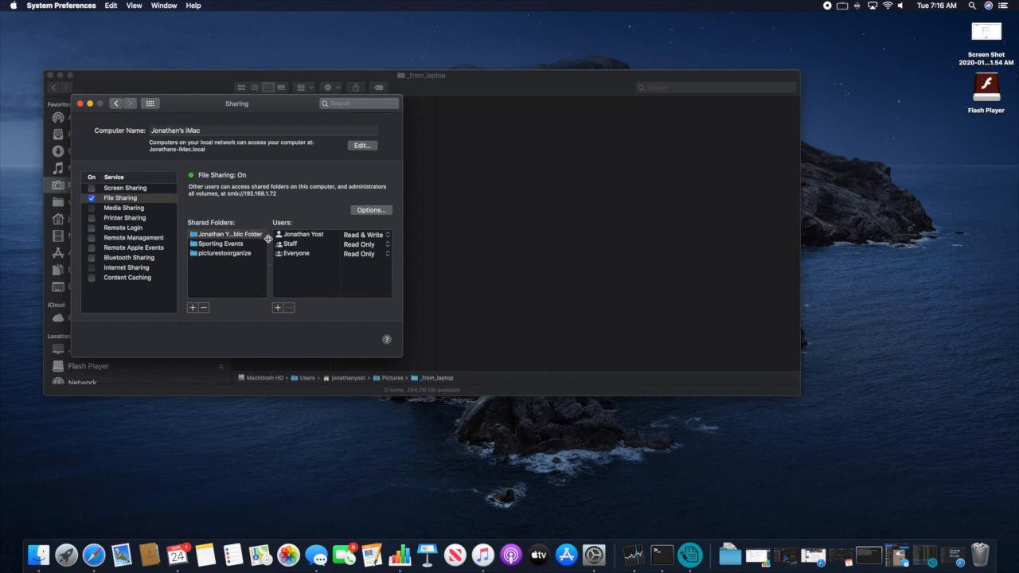
left_click_drag(269, 239, 310, 239)
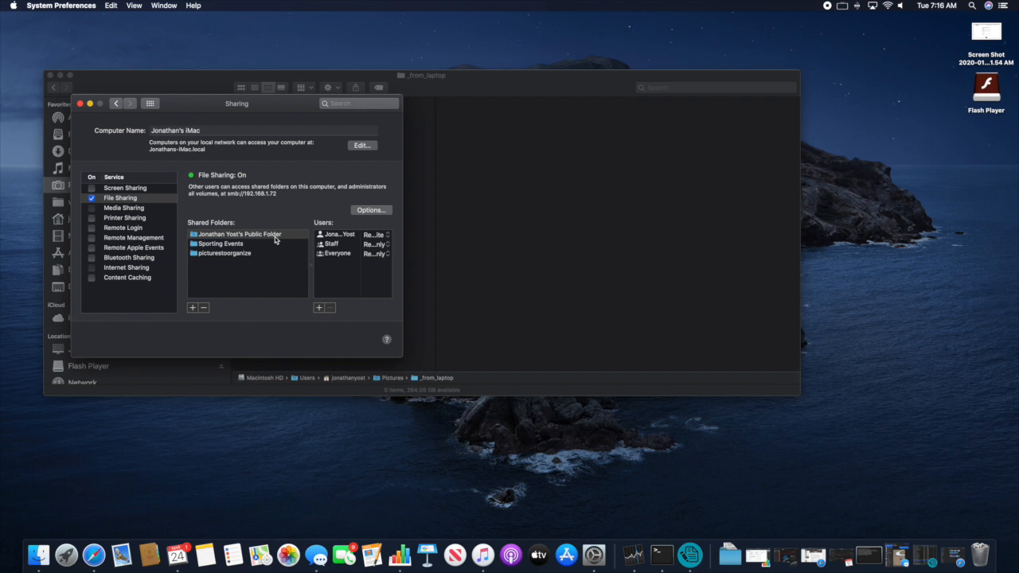
left_click(225, 253)
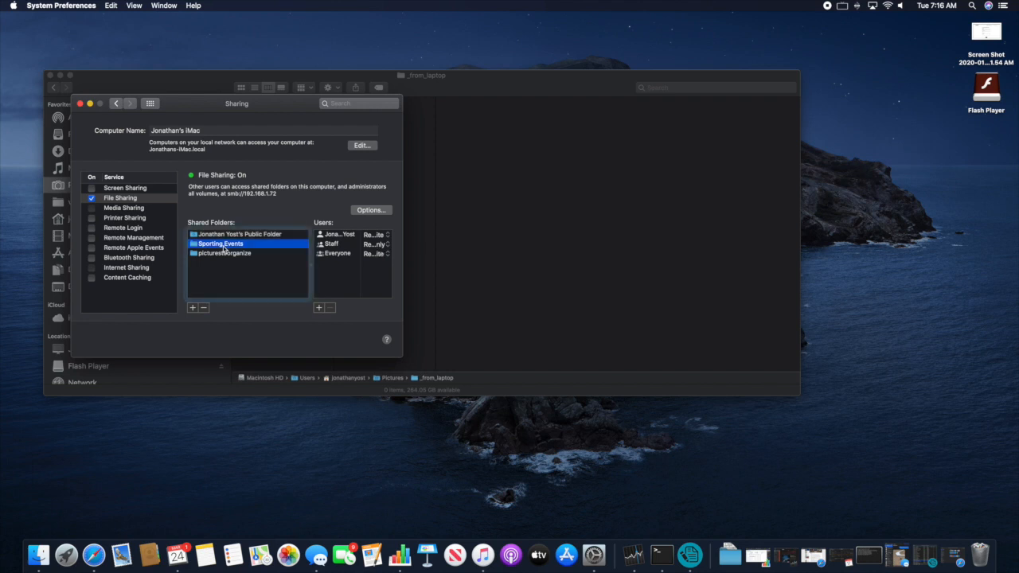
- Add Pictures/_from_laptop to the Shared Folders and close System Preferences
left_click(192, 309)
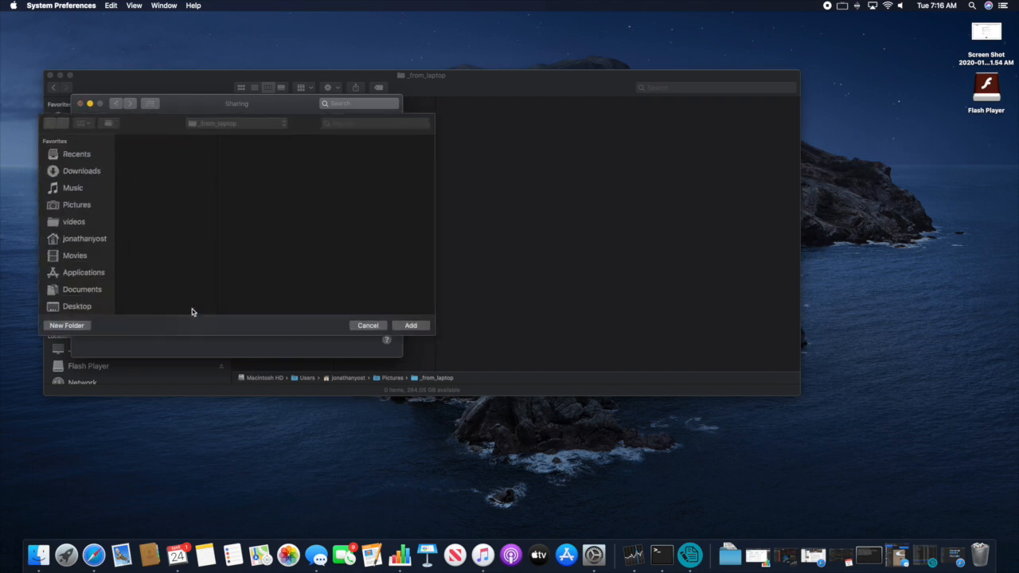
left_click(222, 126)
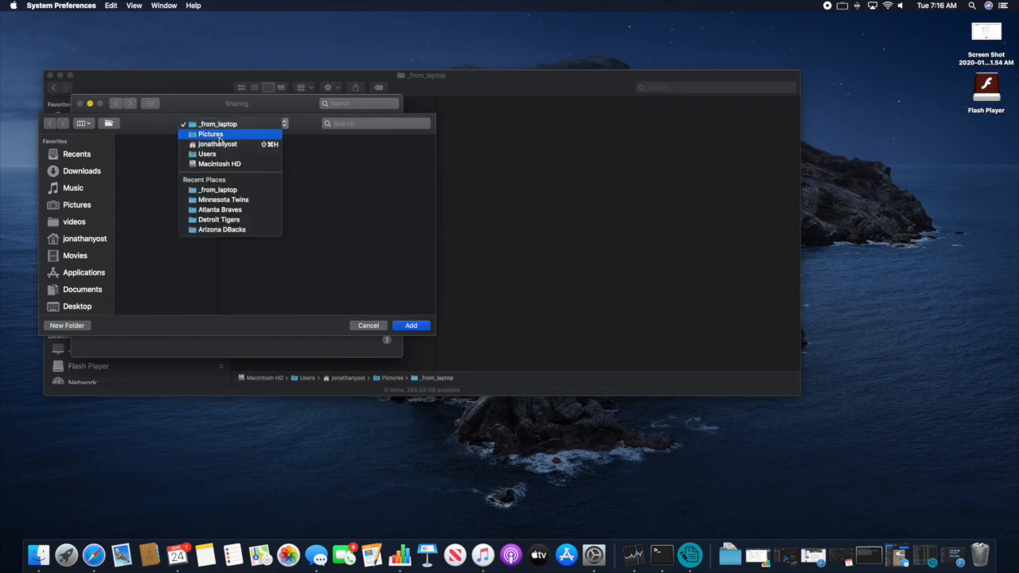
left_click(219, 134)
left_click(144, 141)
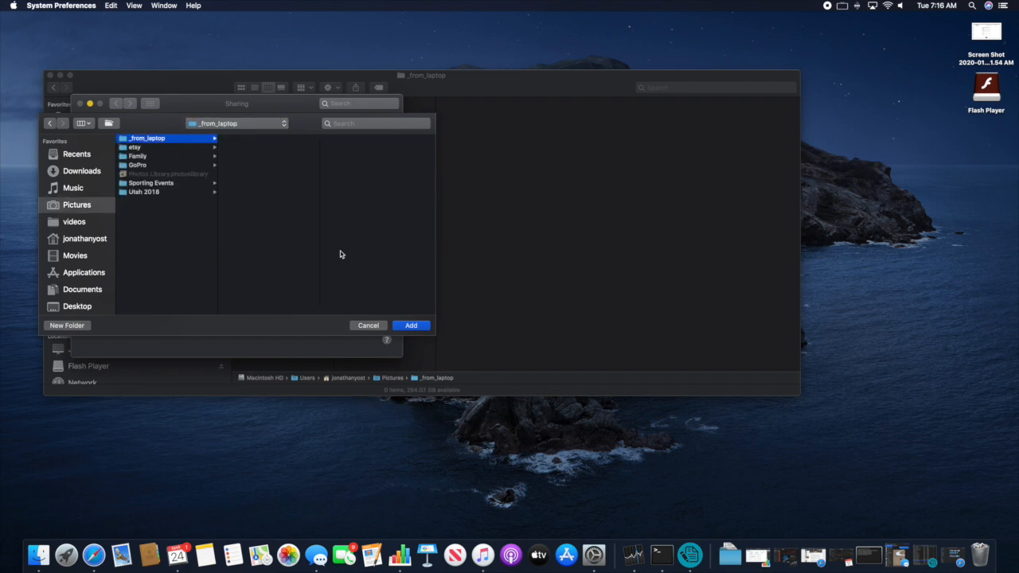
left_click(411, 325)
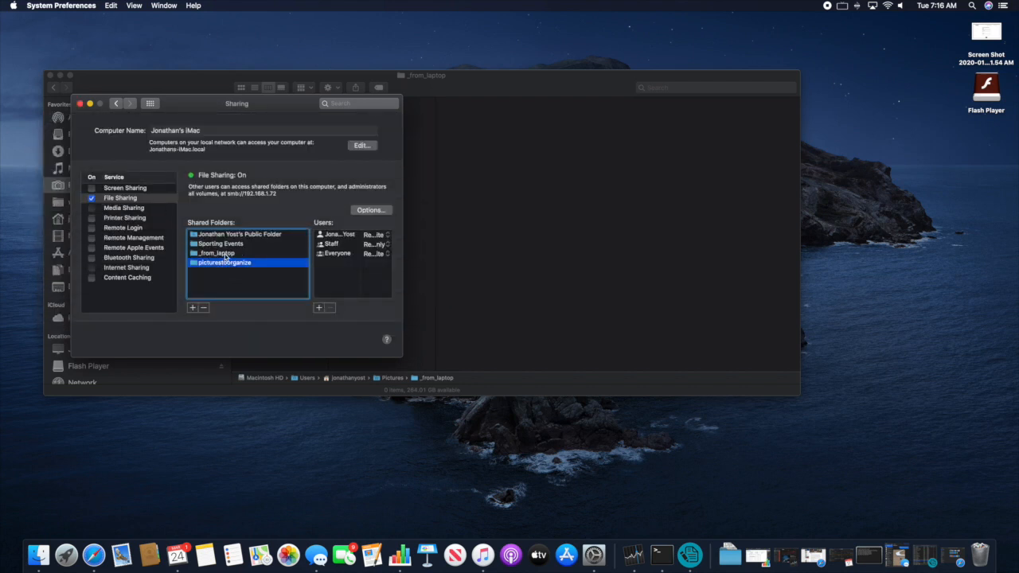
left_click(226, 253)
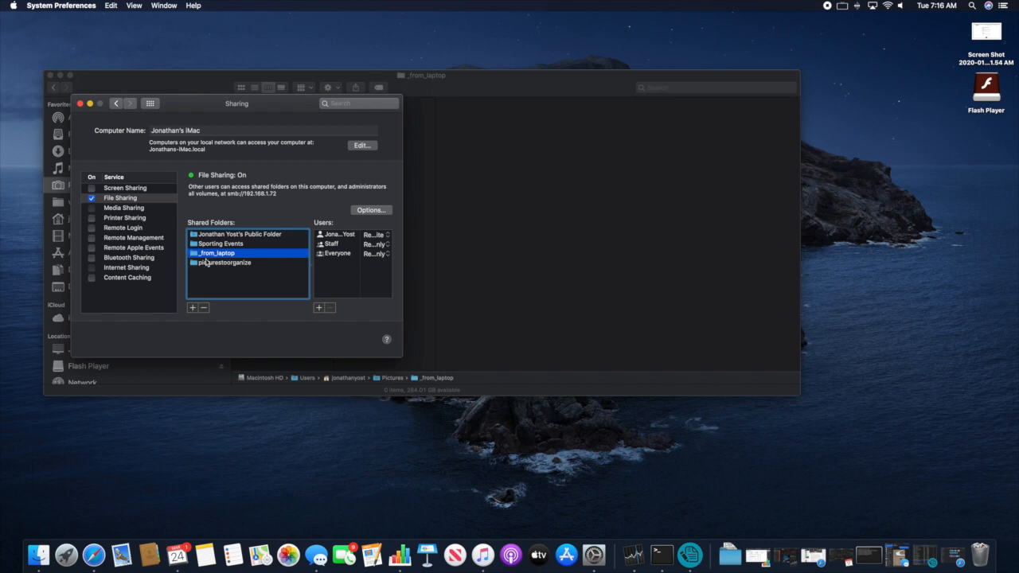
left_click(79, 103)
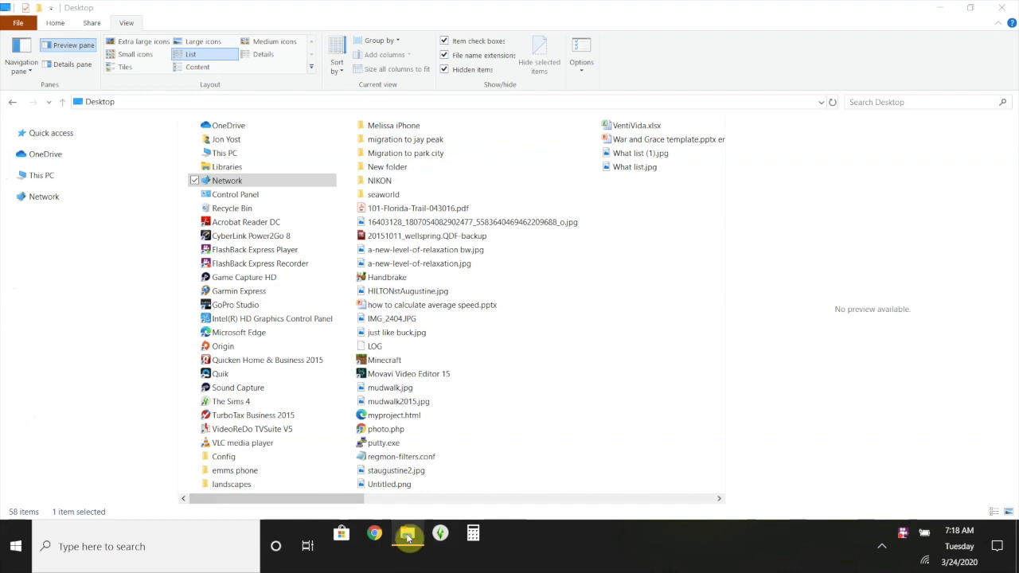
mouse_move(409, 539)
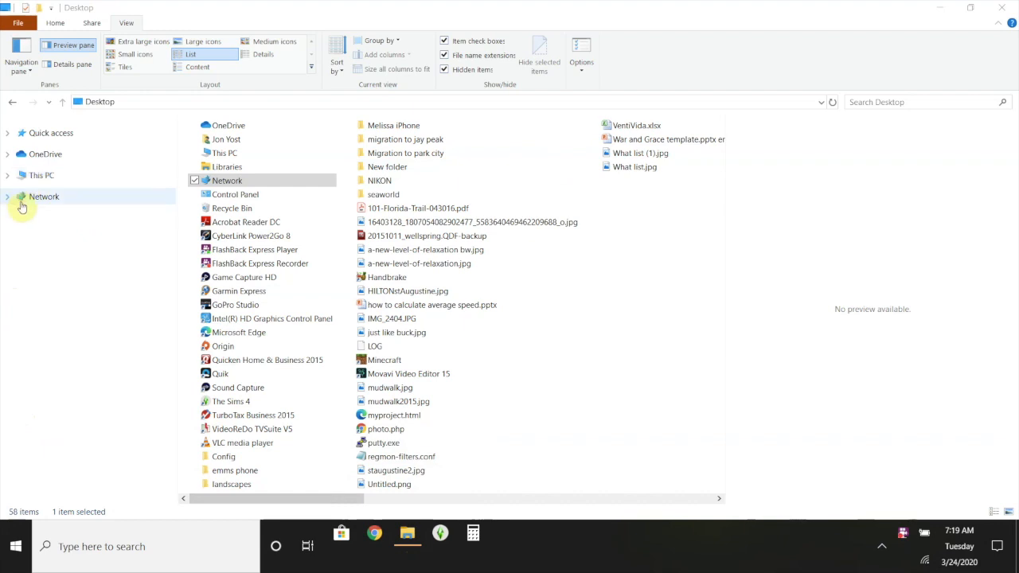
left_click(8, 197)
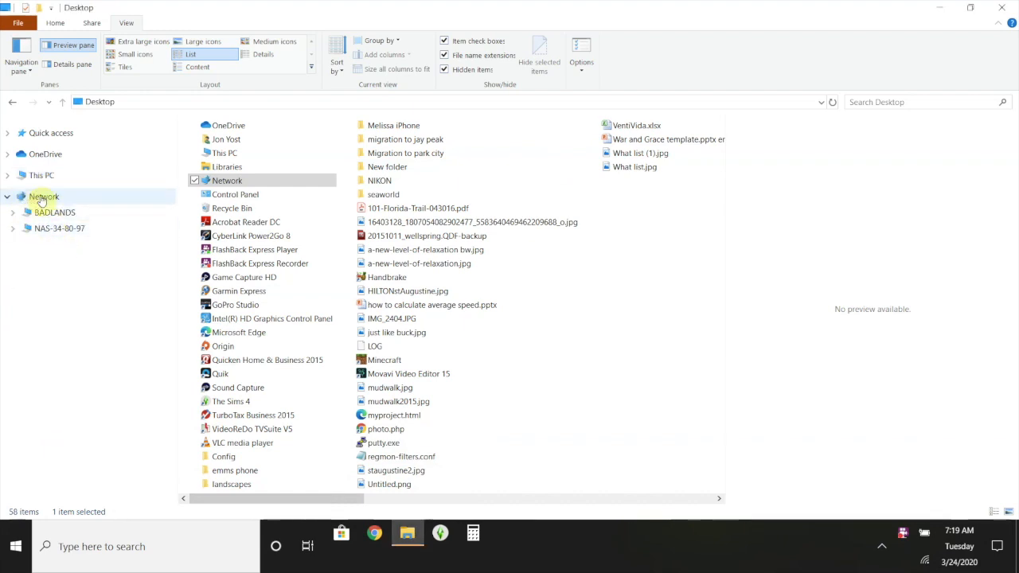
left_click(41, 198)
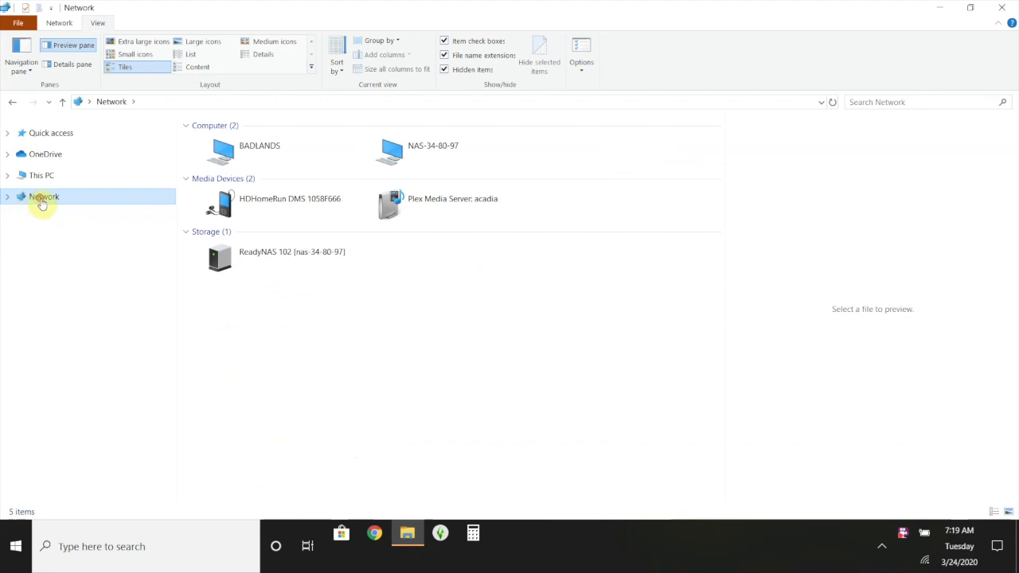
right_click(41, 201)
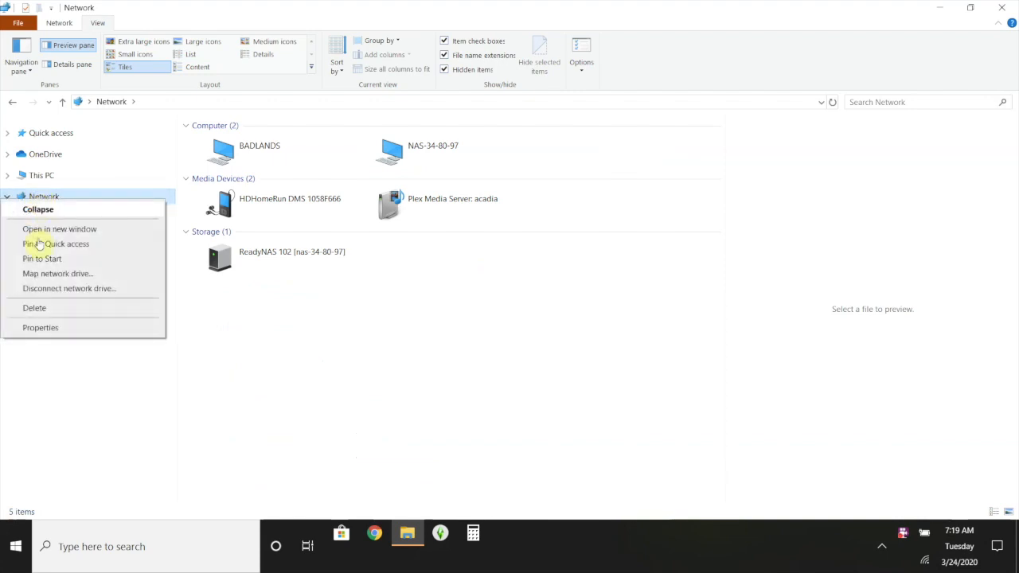
left_click(72, 406)
left_click(139, 106)
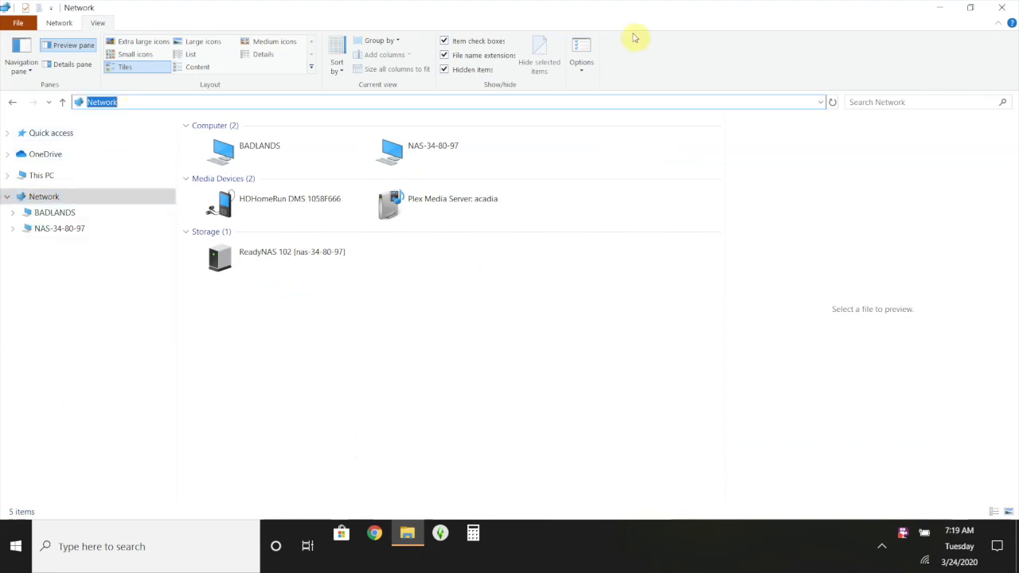
left_click(833, 102)
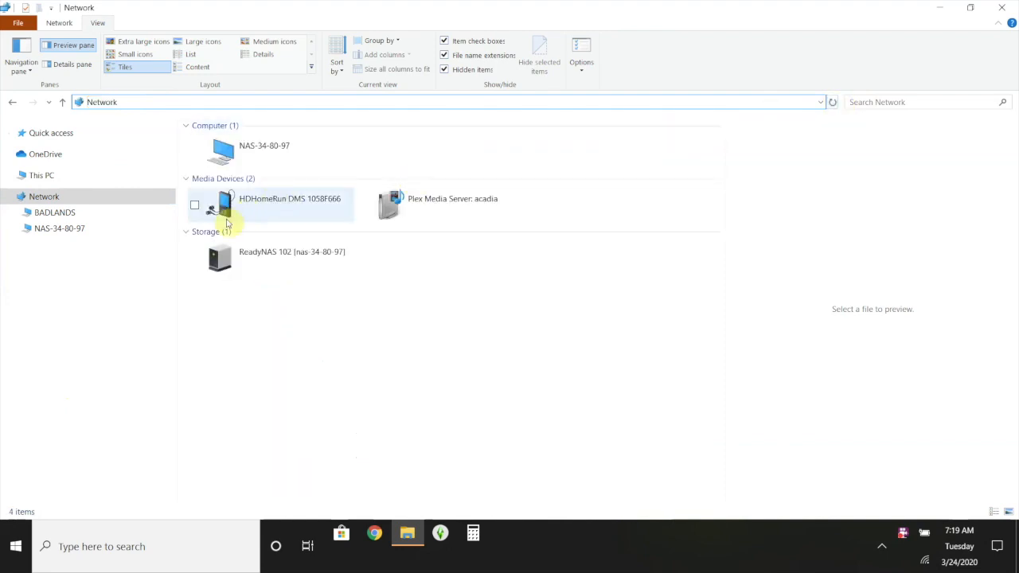
left_click(13, 230)
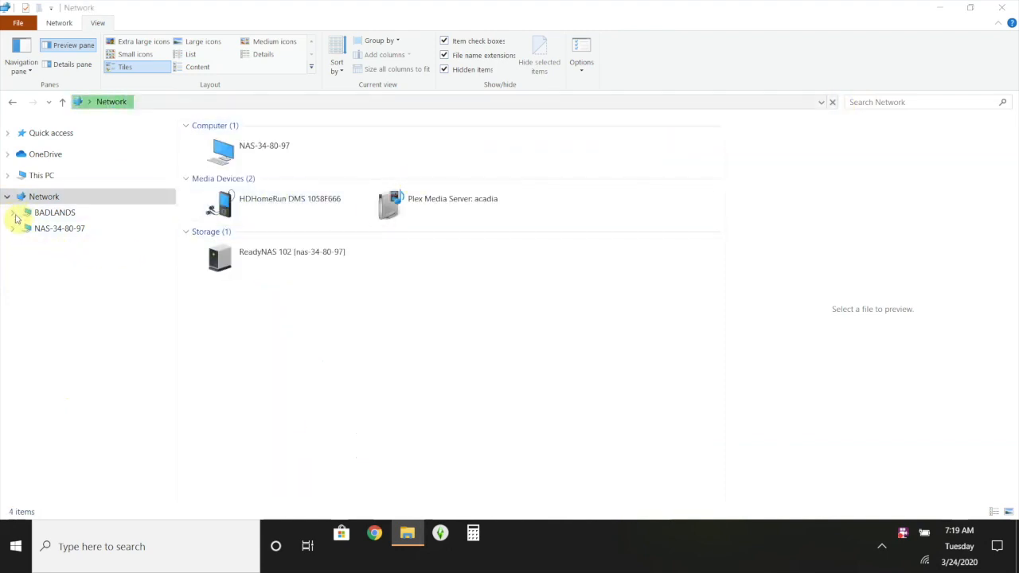
left_click(246, 399)
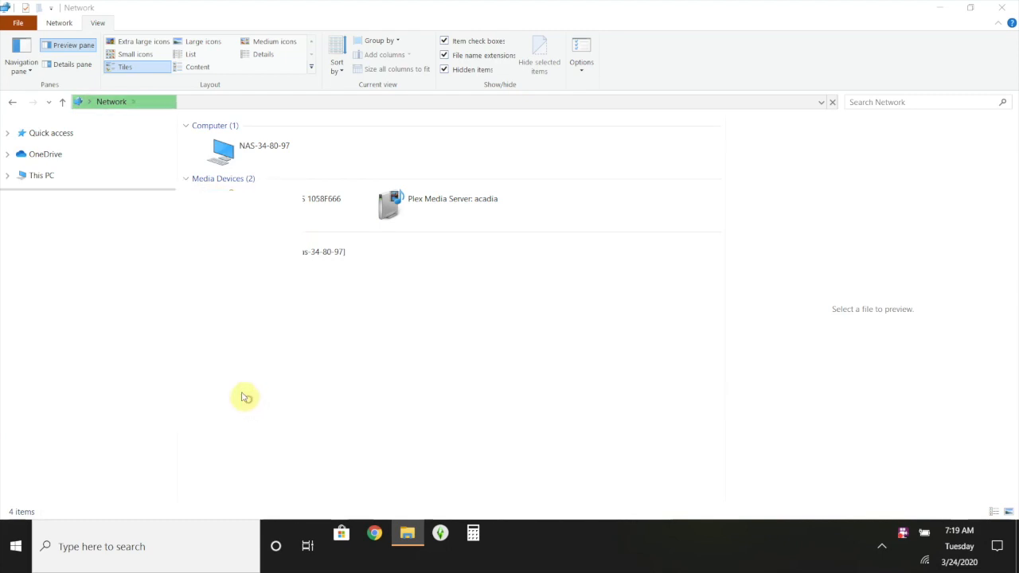
left_click(14, 213)
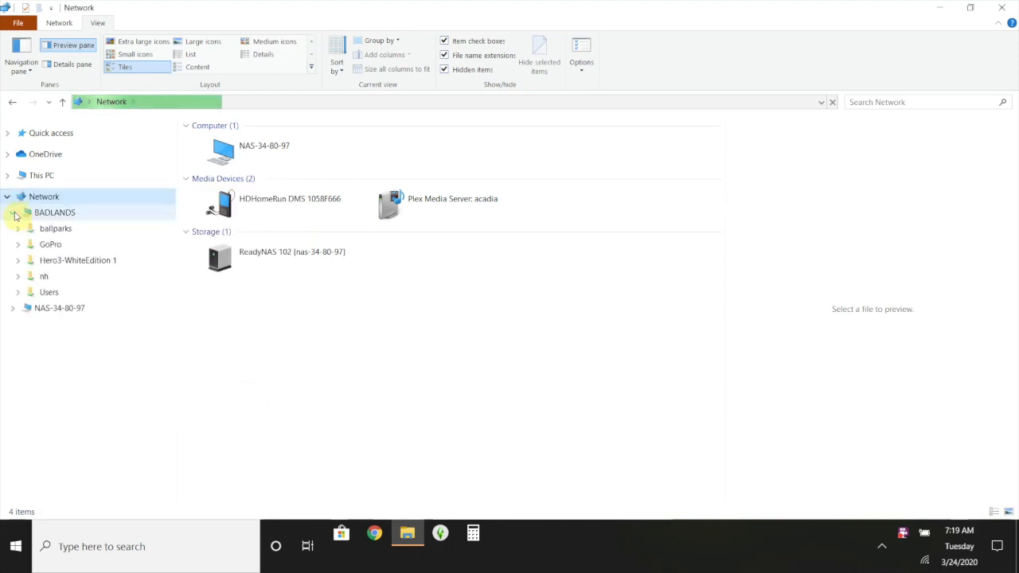
left_click(14, 214)
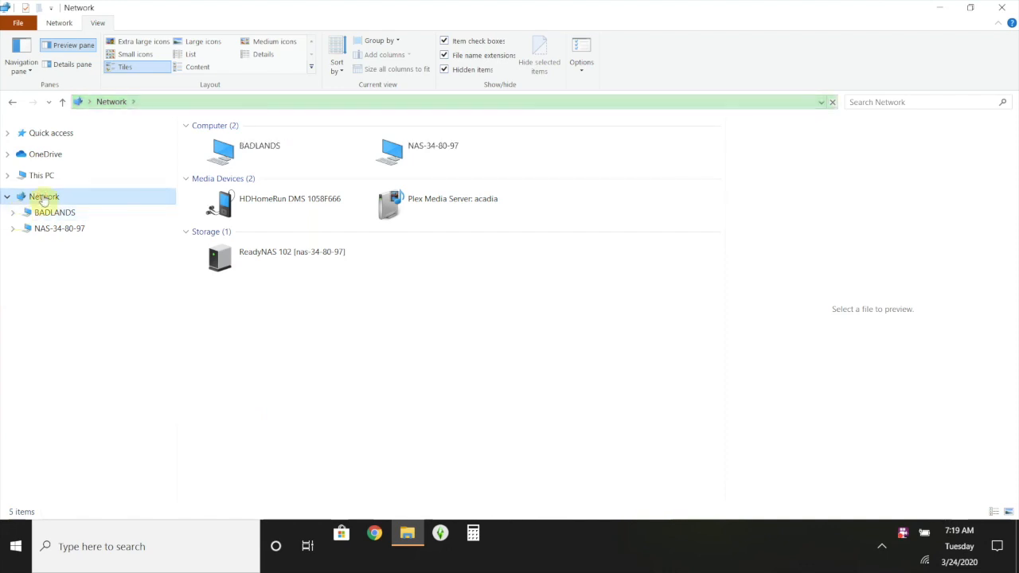
right_click(44, 198)
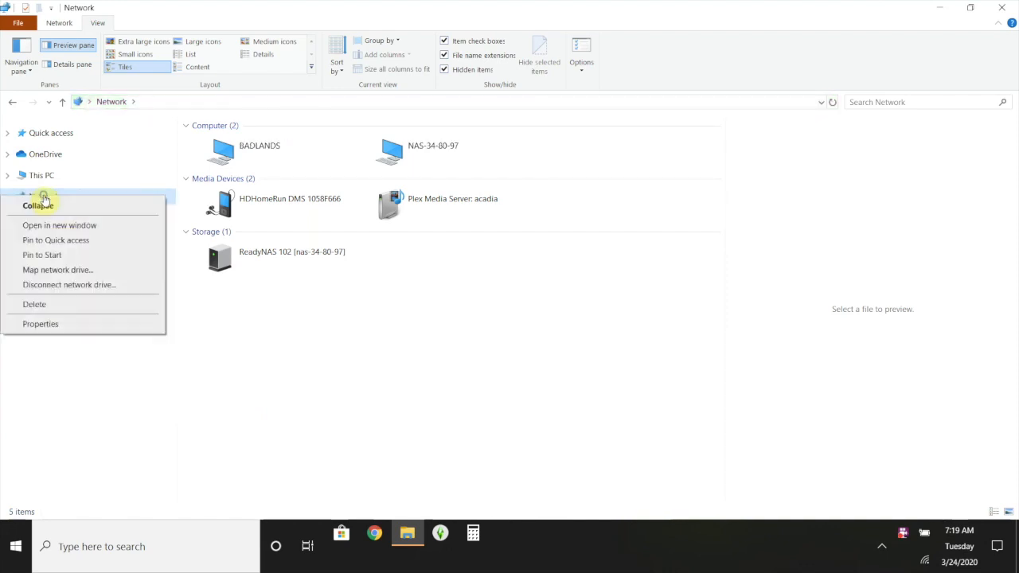
left_click(74, 399)
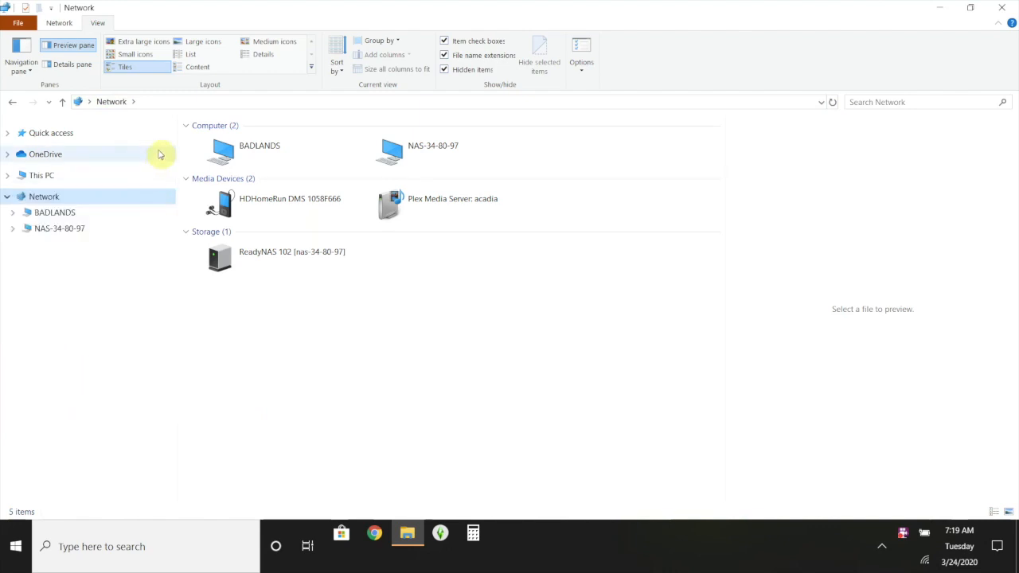
left_click(190, 101)
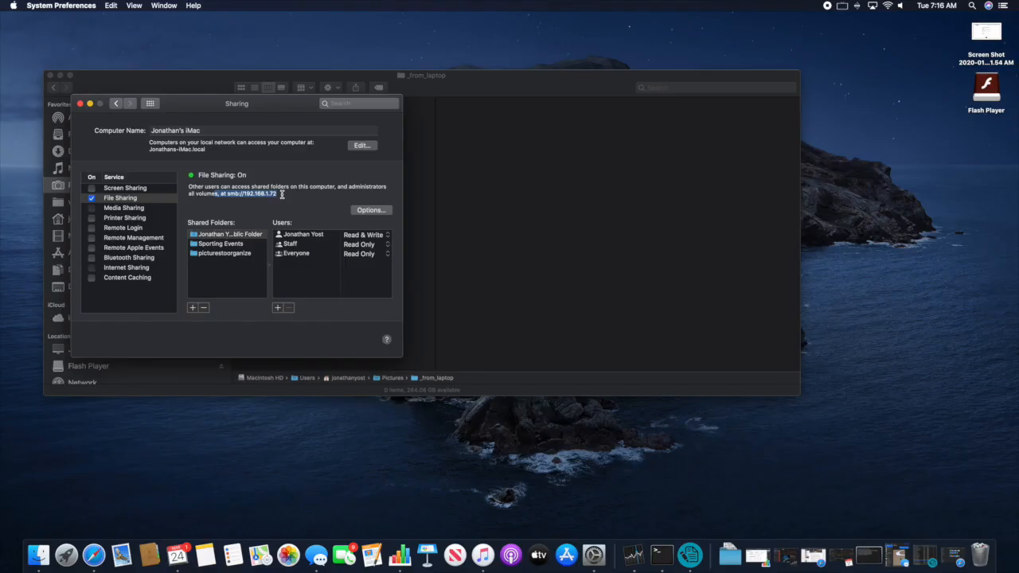
left_click(281, 193)
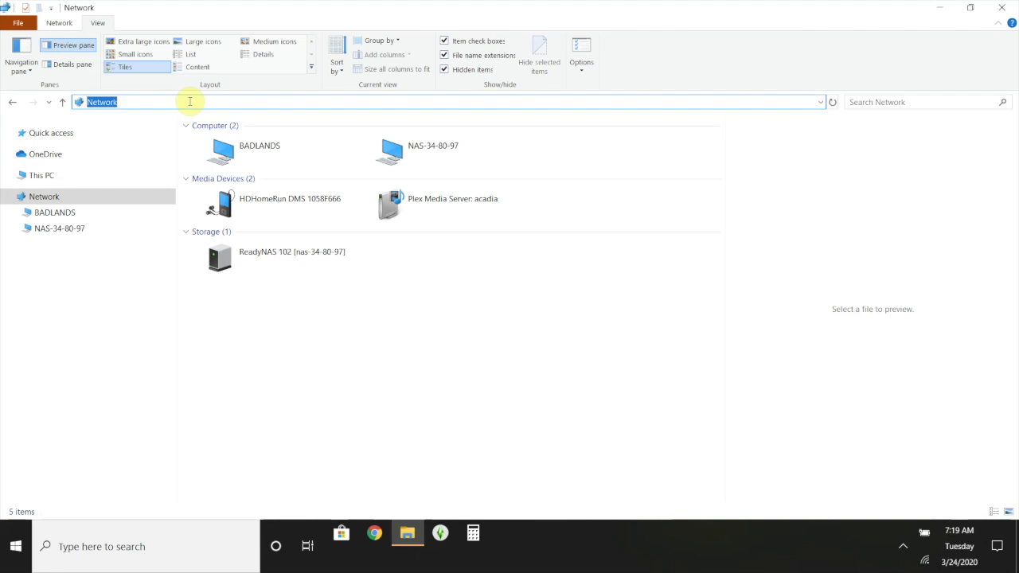
- Start mapping a network drive from Network, entering 192.168.1.72 and dismissing the connection error
key("Escape")
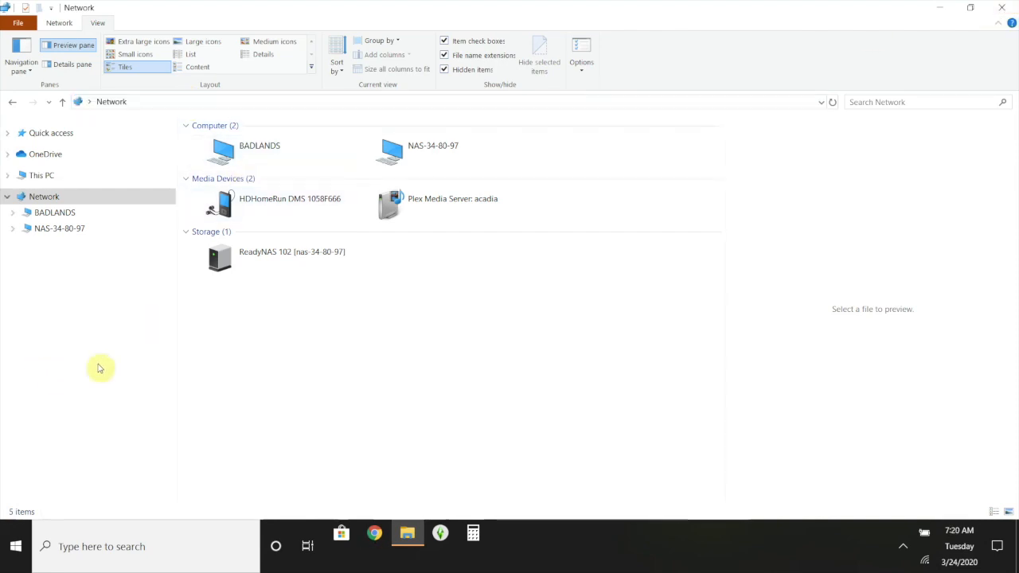
right_click(24, 199)
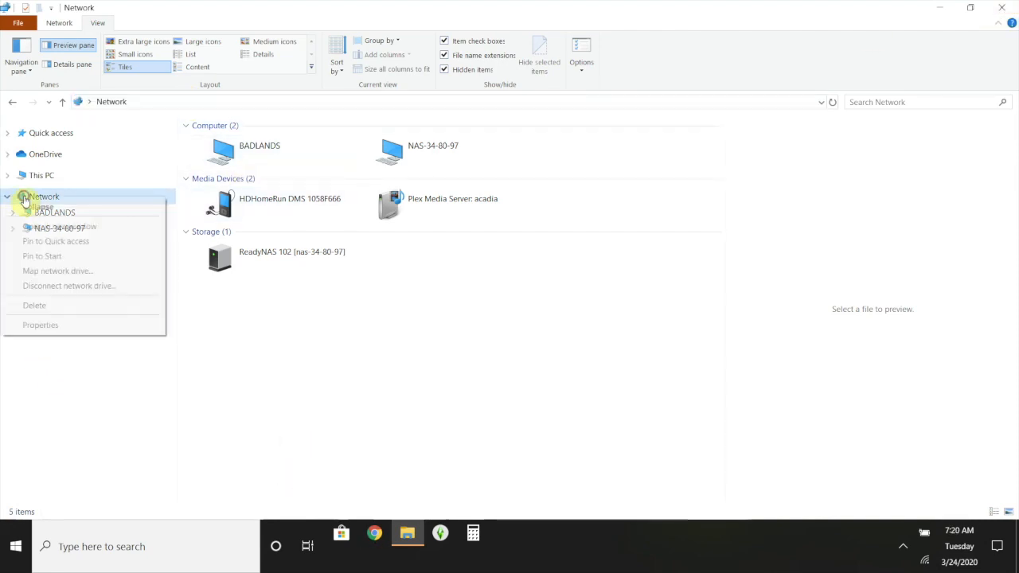
left_click(59, 272)
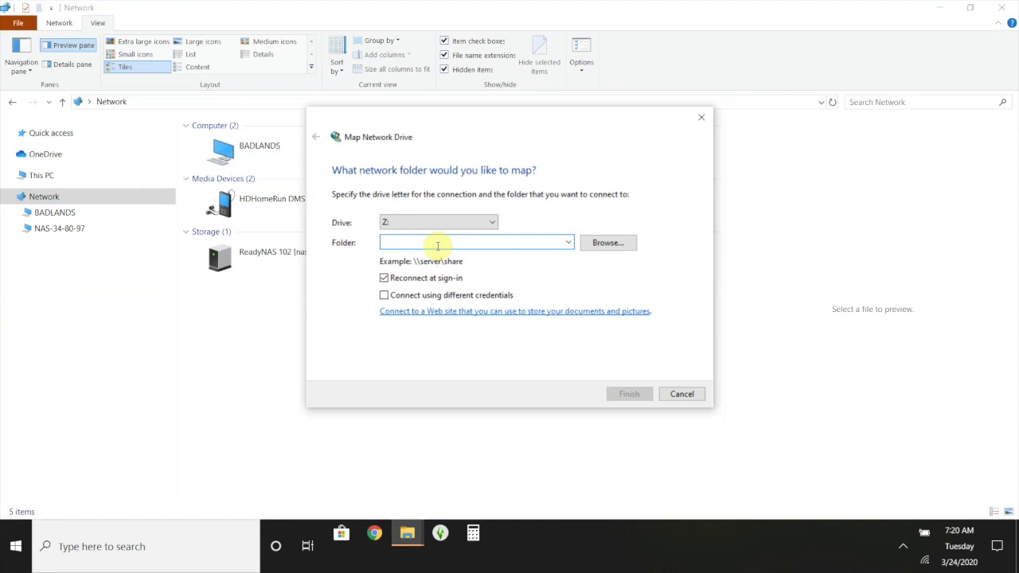
type("192.168.1.72")
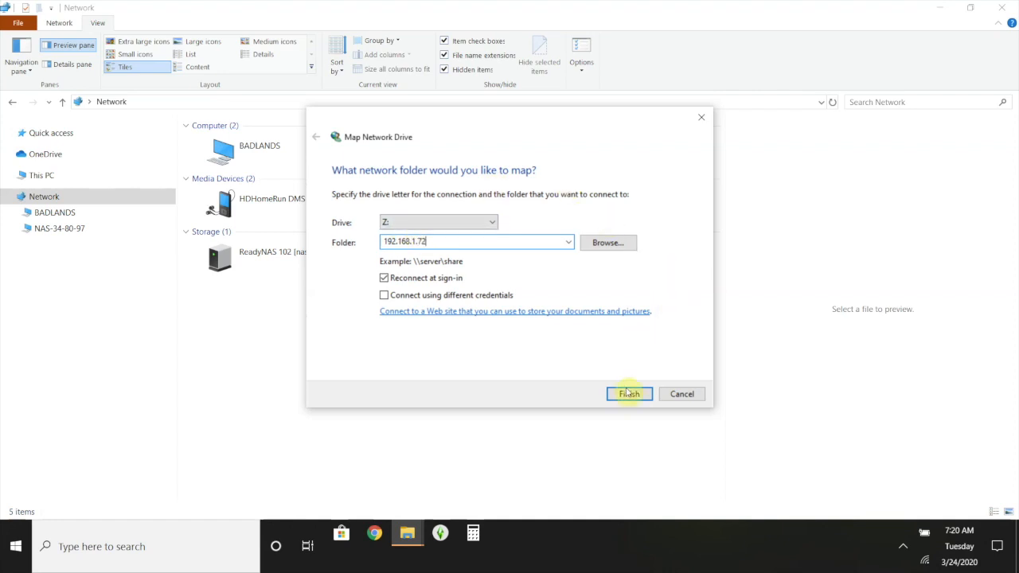
left_click(628, 393)
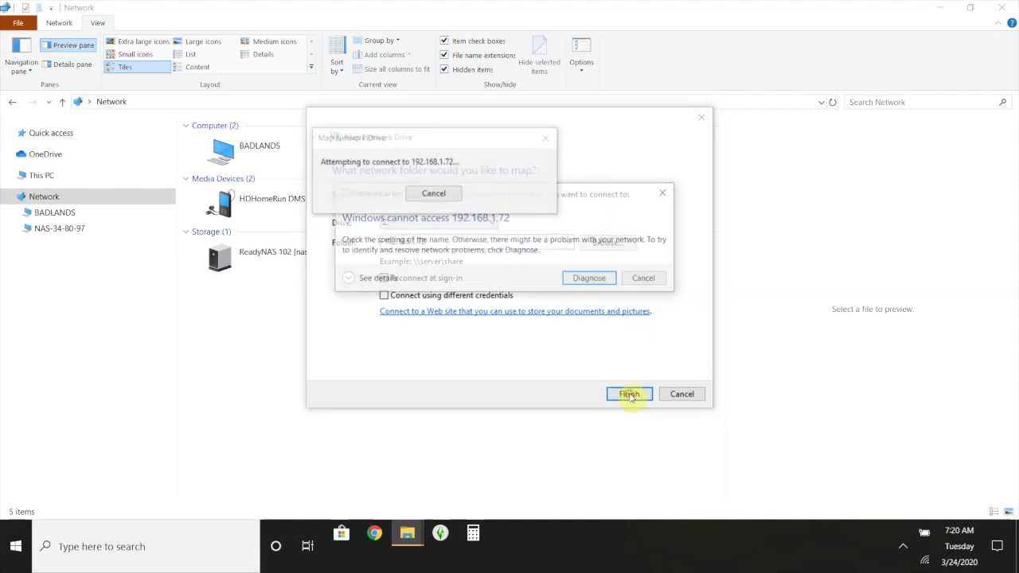
left_click(591, 278)
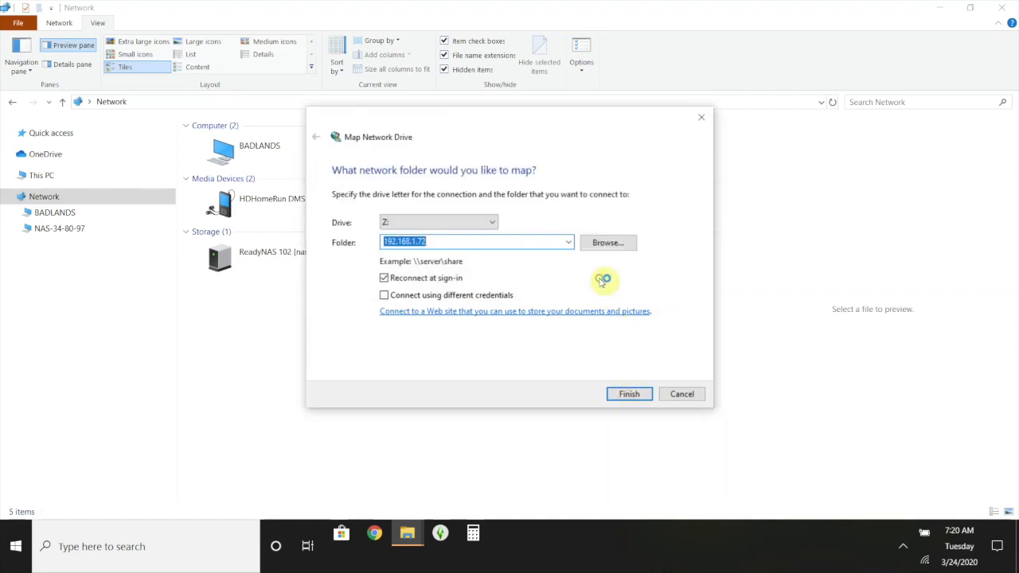
- Extend the folder to 192.168.1.72\_from_laptop and enable Connect using different credentials
left_click(510, 240)
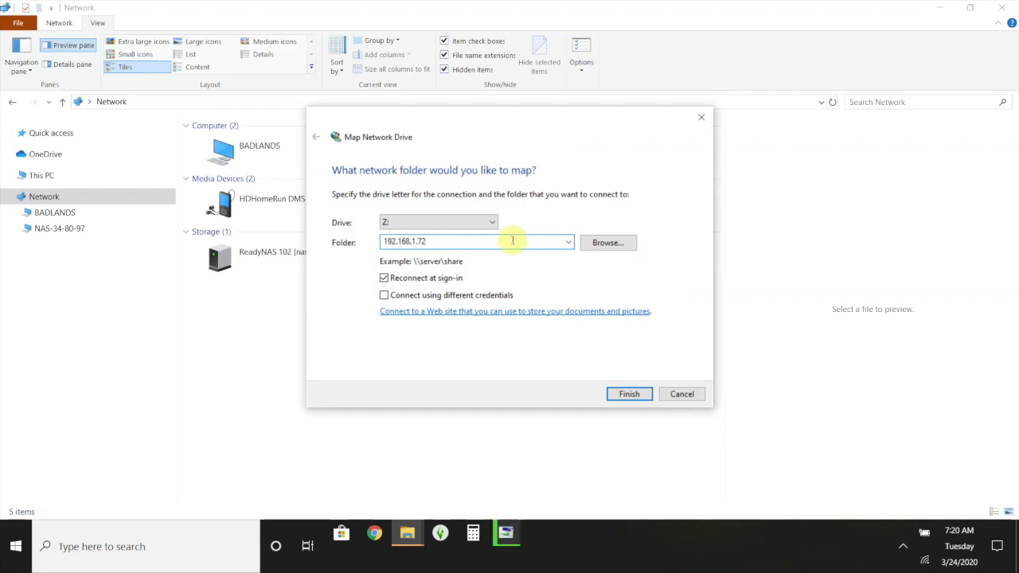
type("\\")
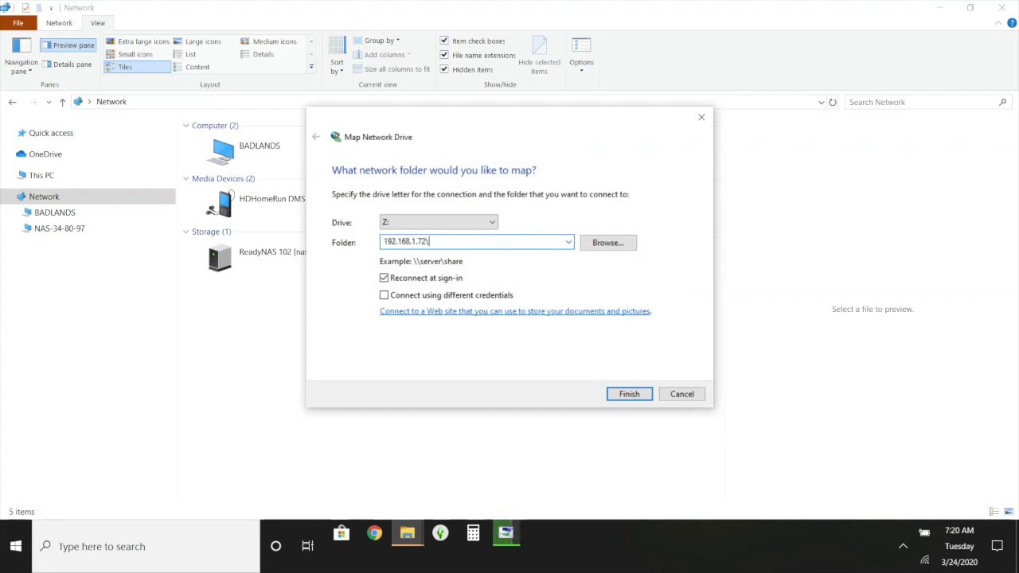
type("_from_laptop")
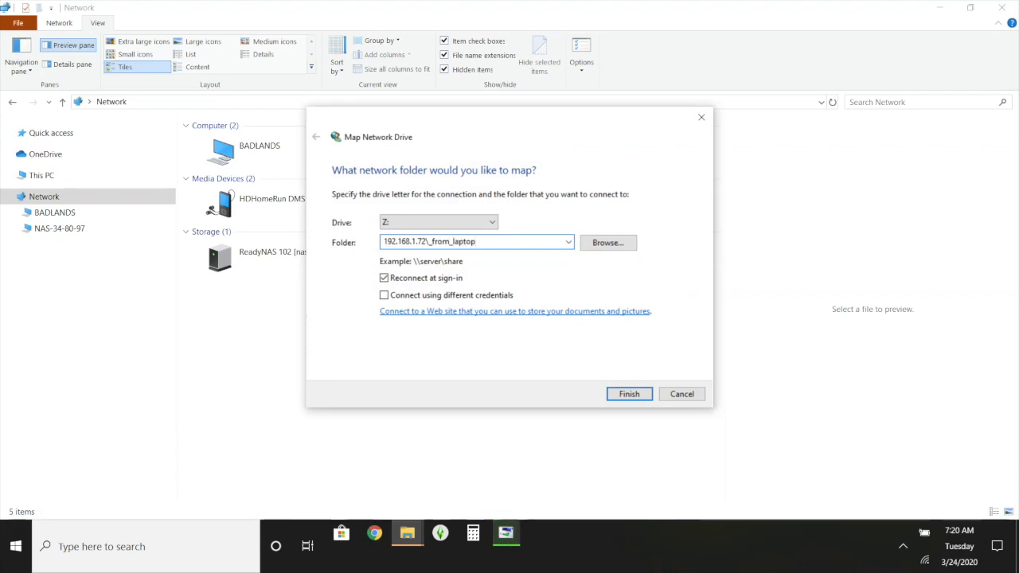
left_click(634, 395)
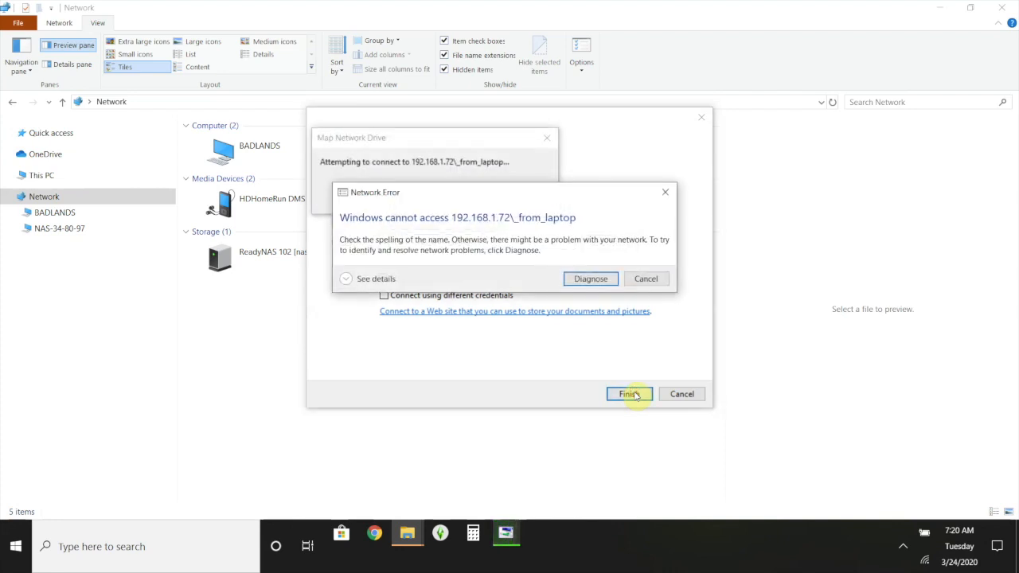
left_click(647, 279)
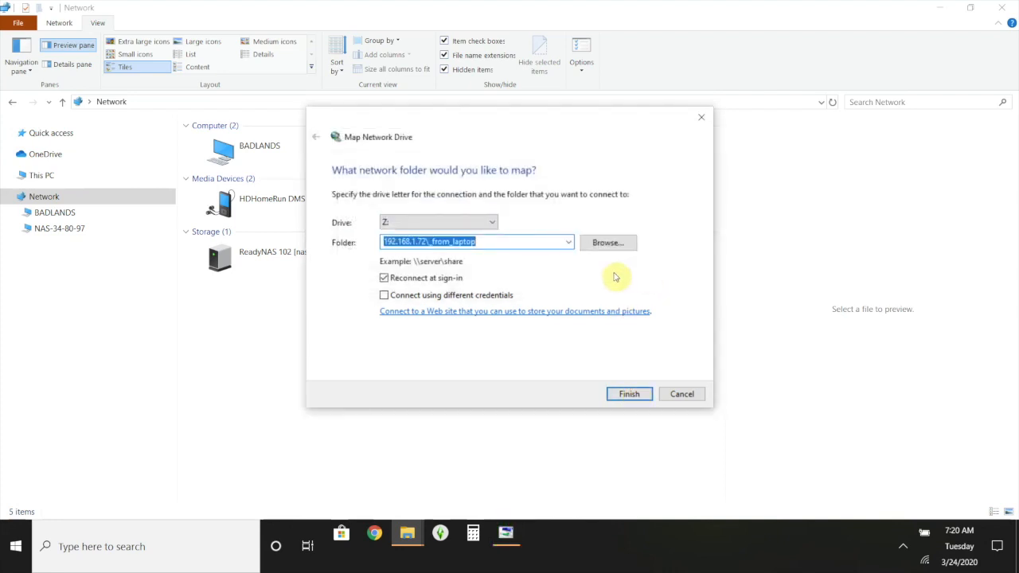
left_click(430, 298)
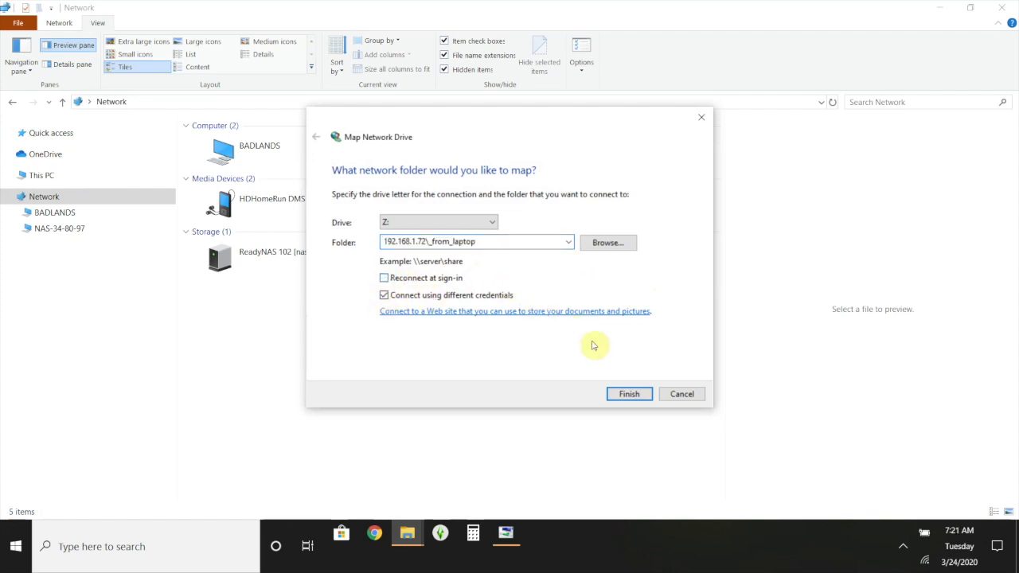
left_click(629, 392)
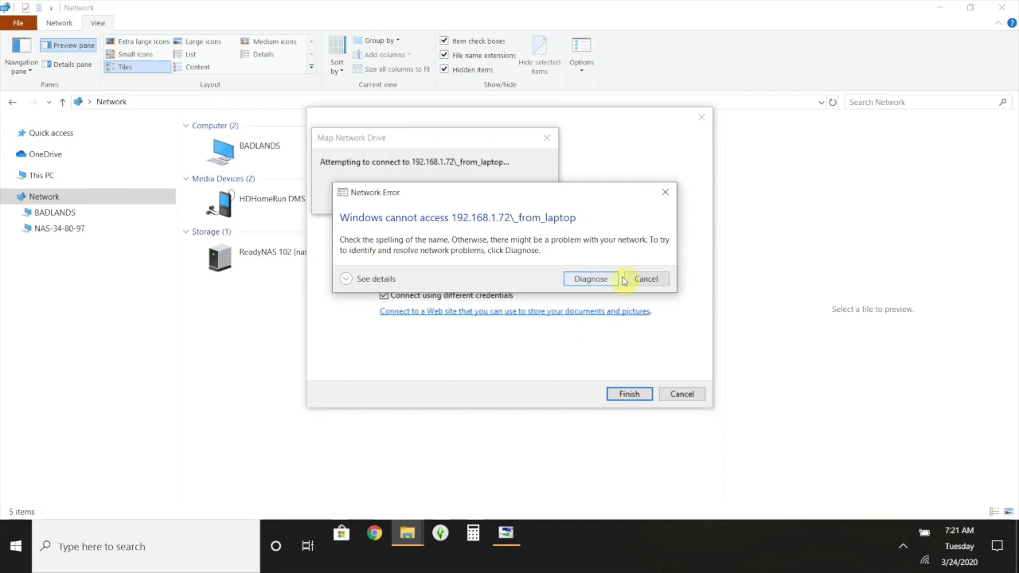
left_click(647, 279)
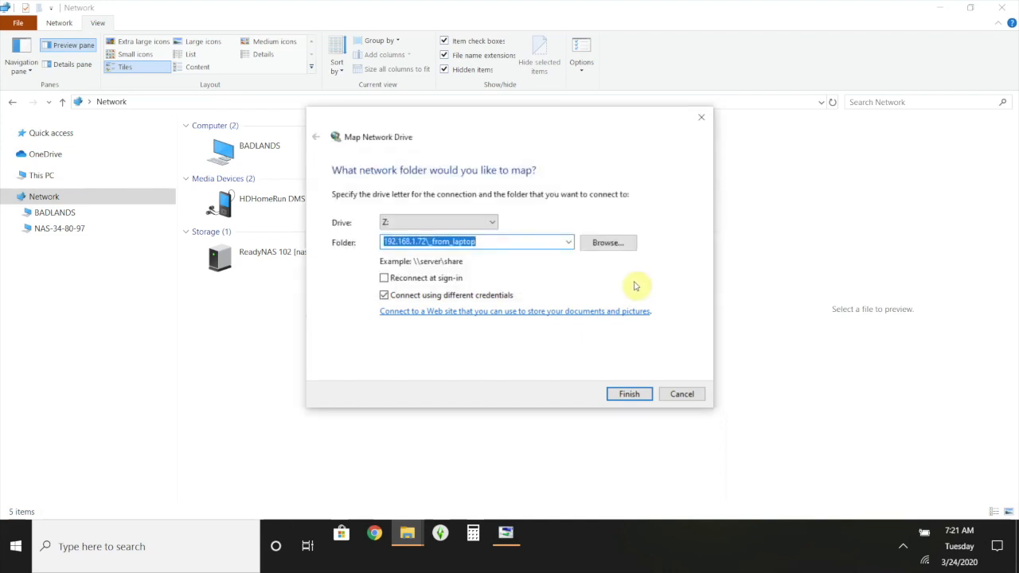
- Prefix the folder with \\ so it reads \\192.168.1.72\_from_laptop
left_click(508, 241)
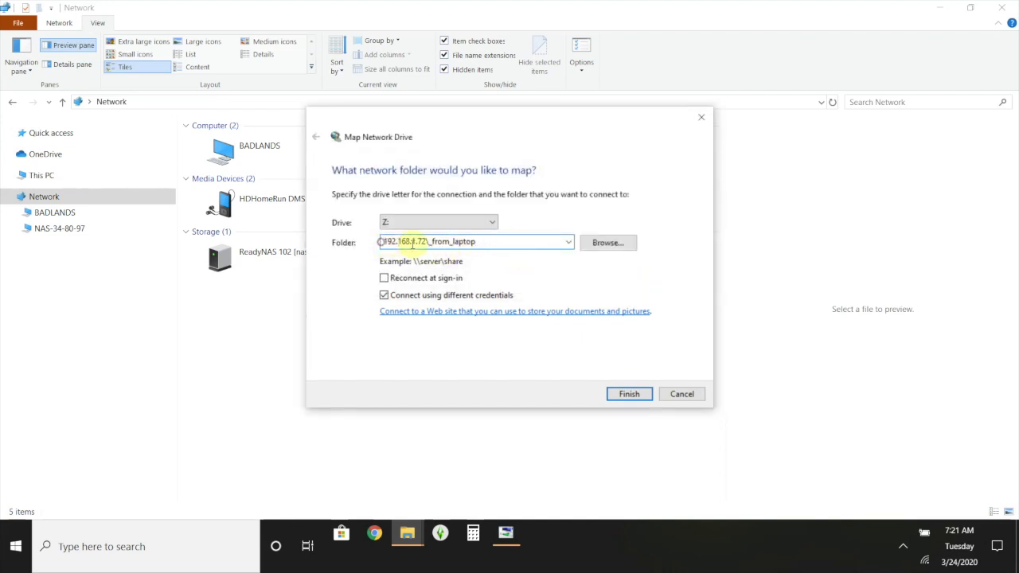
left_click(384, 241)
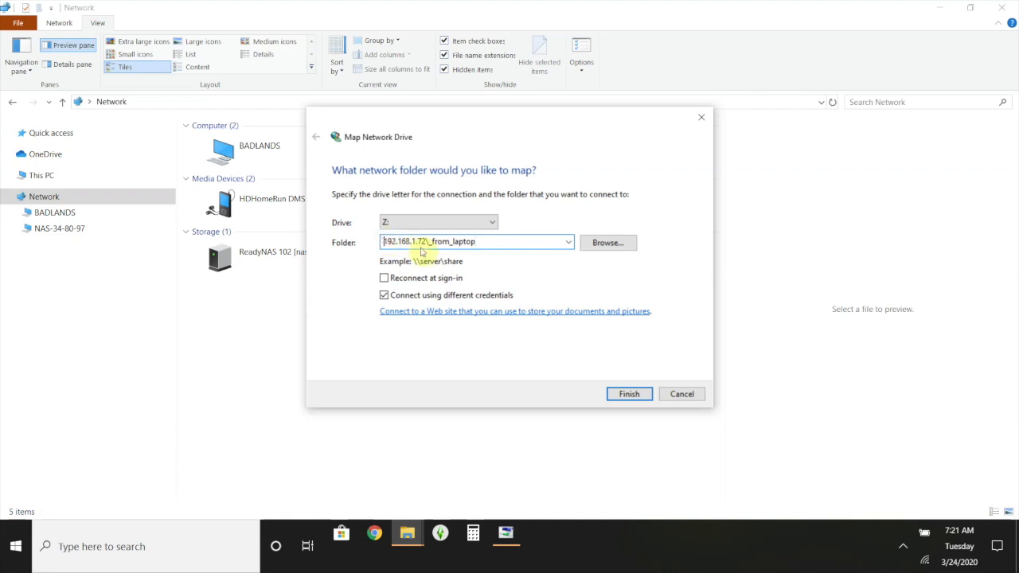
type("\\\\")
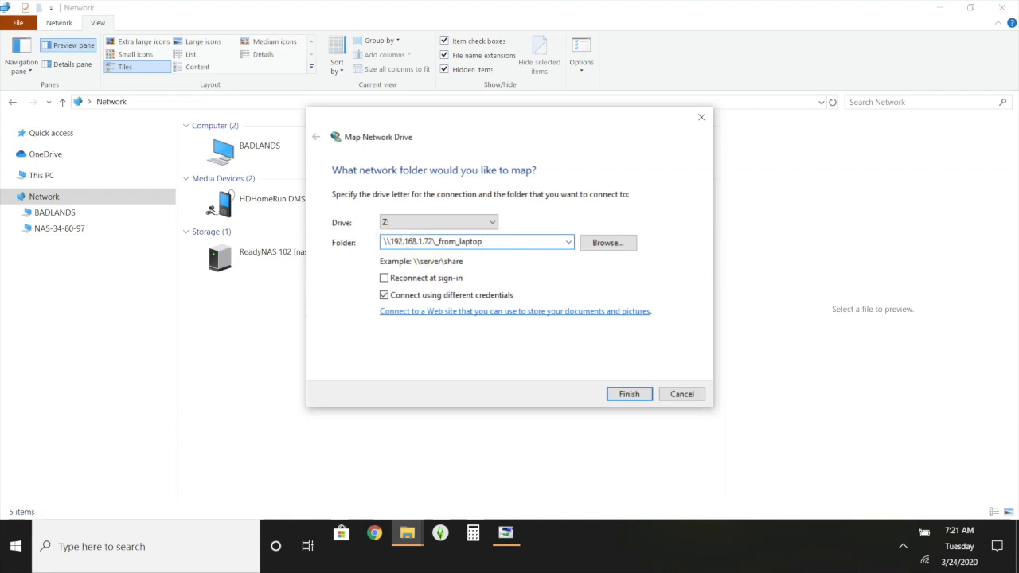
- Connect drive Z: and submit the Mac account's username and password in Windows Security
left_click(638, 394)
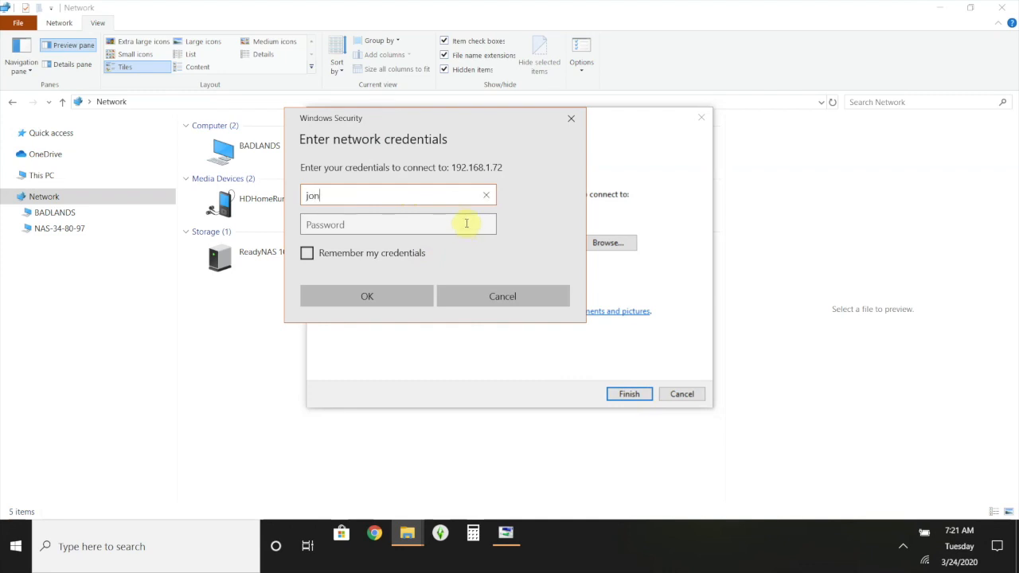
key("Tab")
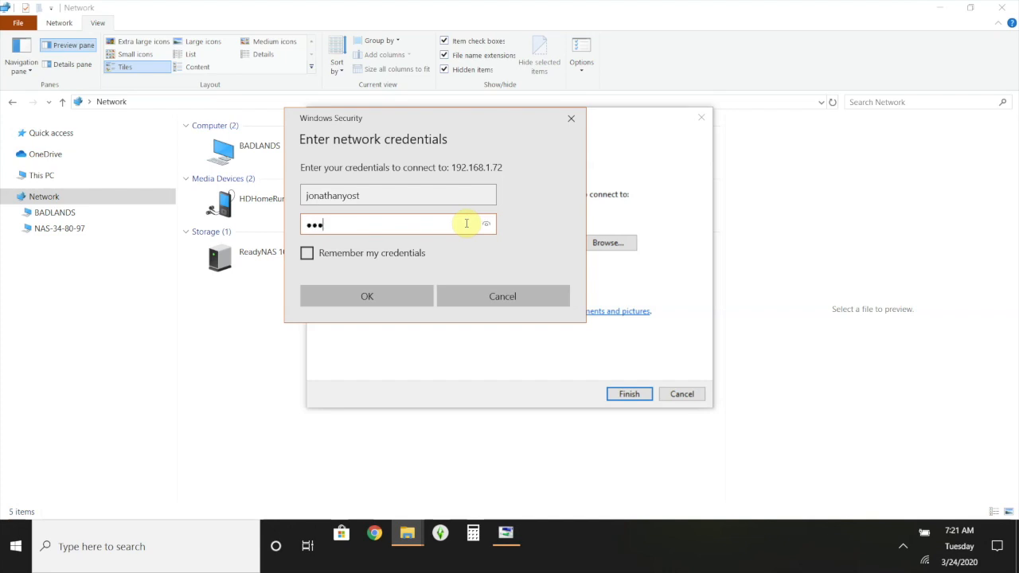
key("Return")
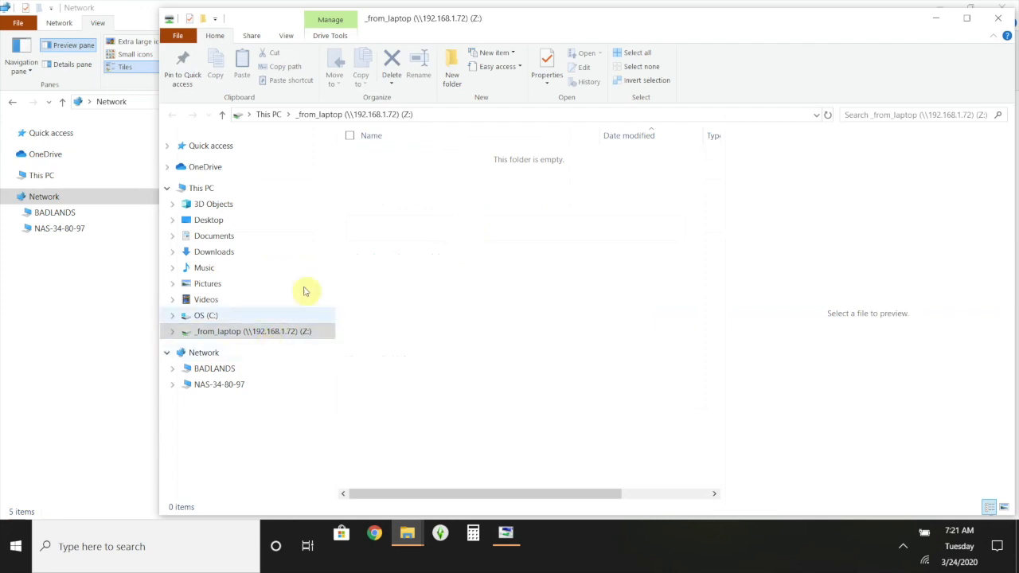
- Move the Z: window aside and close the Network Diagnostics troubleshooter
left_click_drag(514, 24, 671, 24)
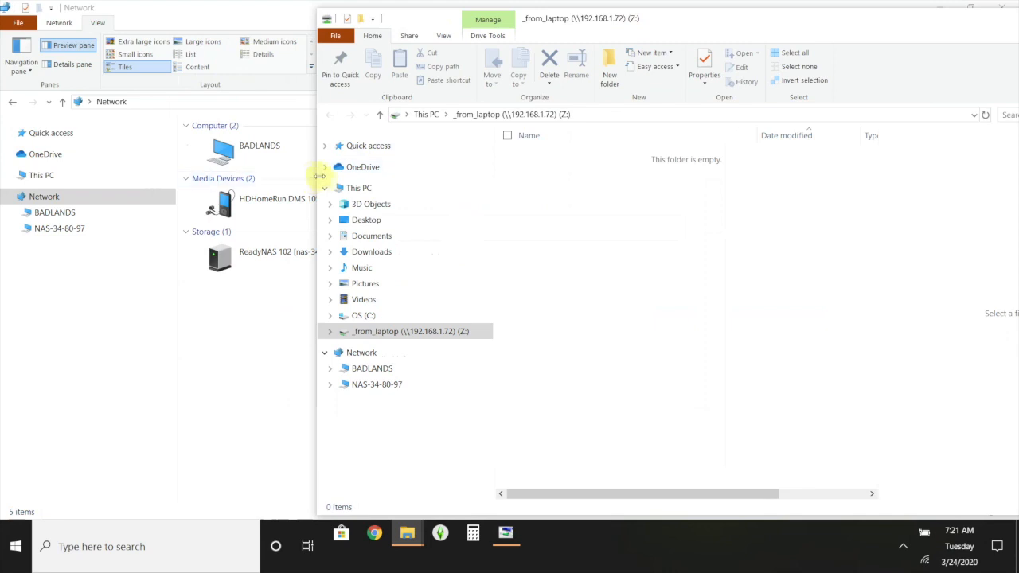
left_click_drag(316, 173, 520, 164)
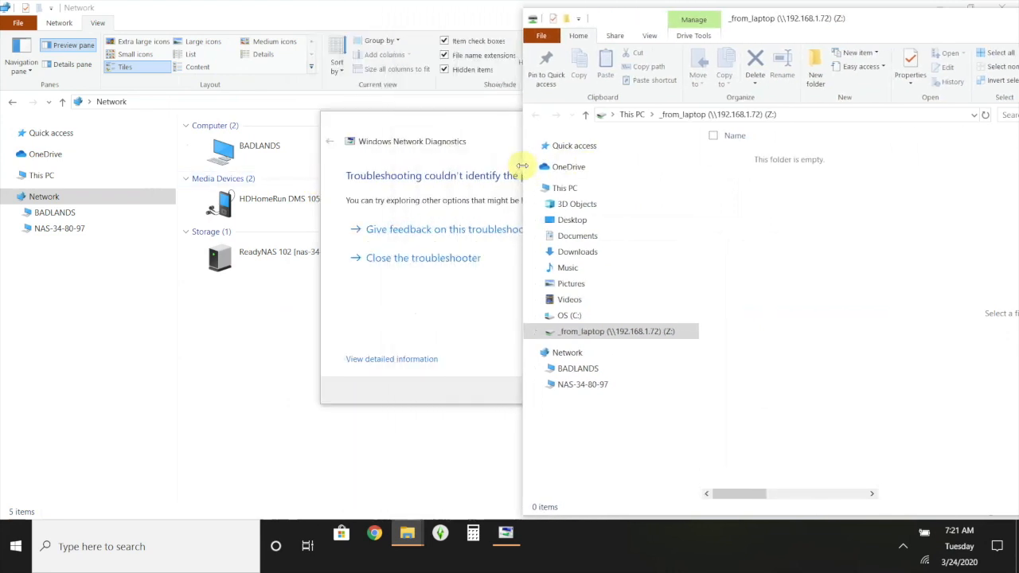
left_click(410, 124)
left_click(672, 391)
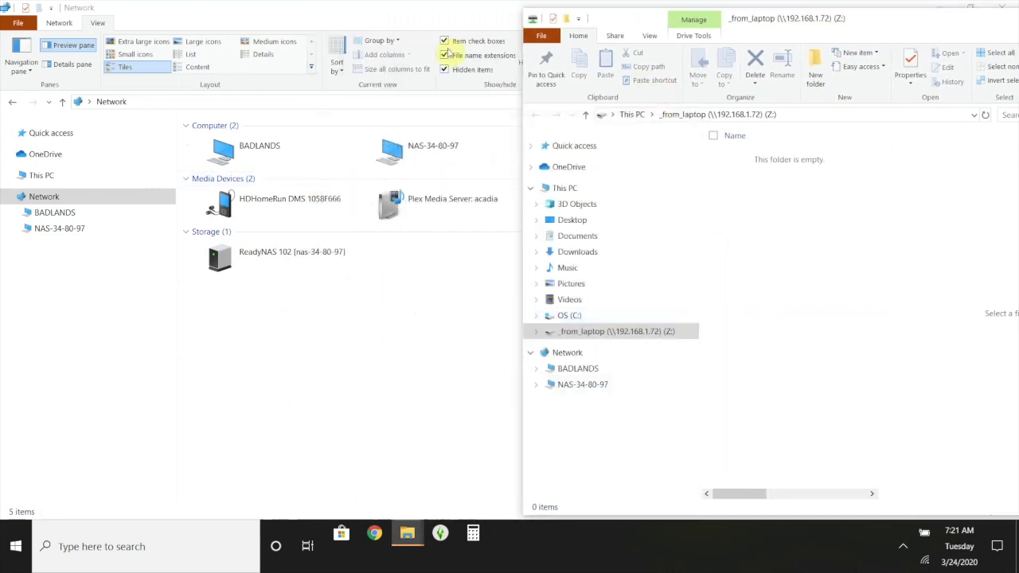
- Snap the Network window to the left half and the Z: window to the right half
left_click_drag(417, 13, 1, 72)
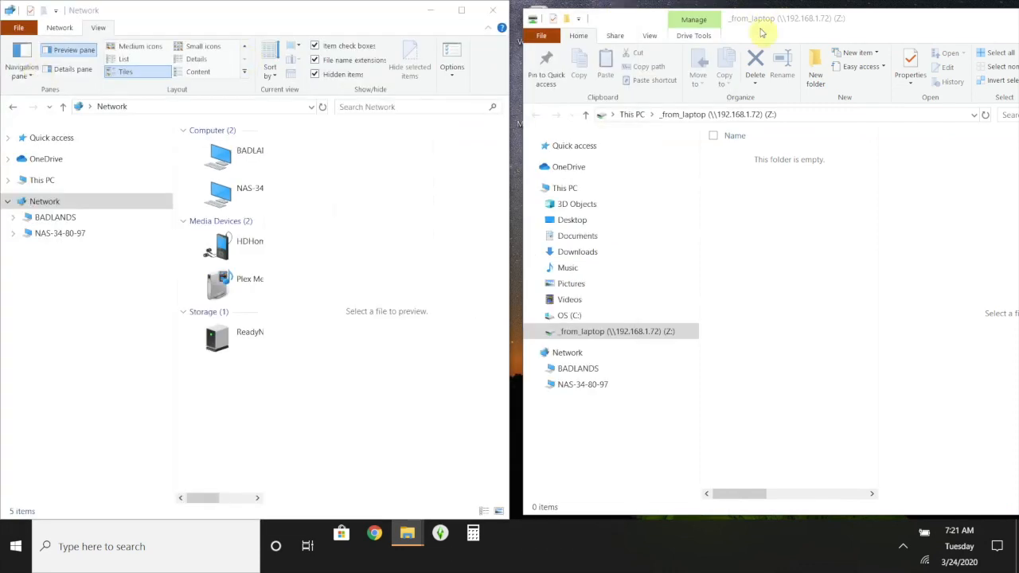
left_click(811, 19)
left_click_drag(753, 18, 1013, 6)
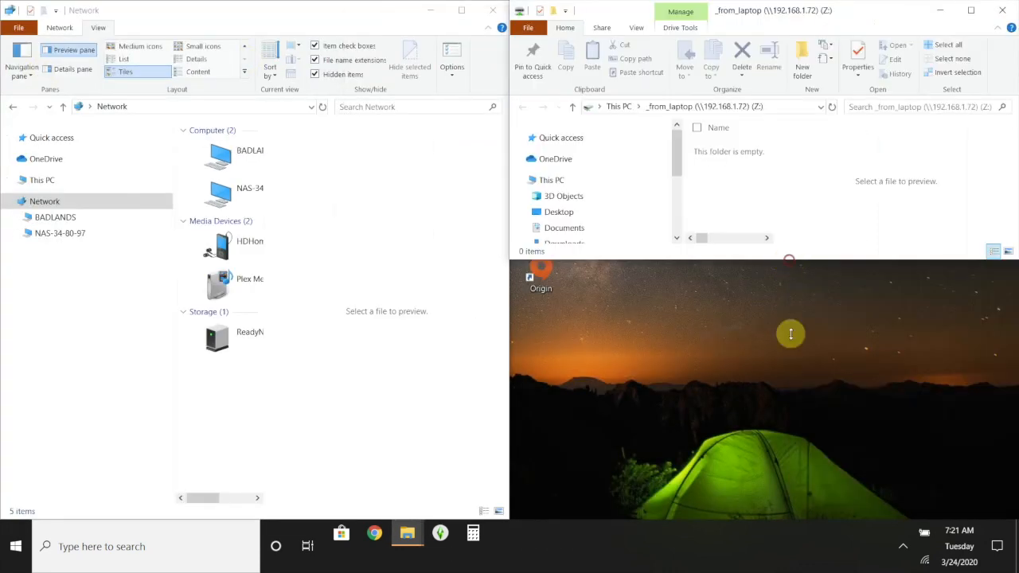
left_click_drag(816, 519, 821, 523)
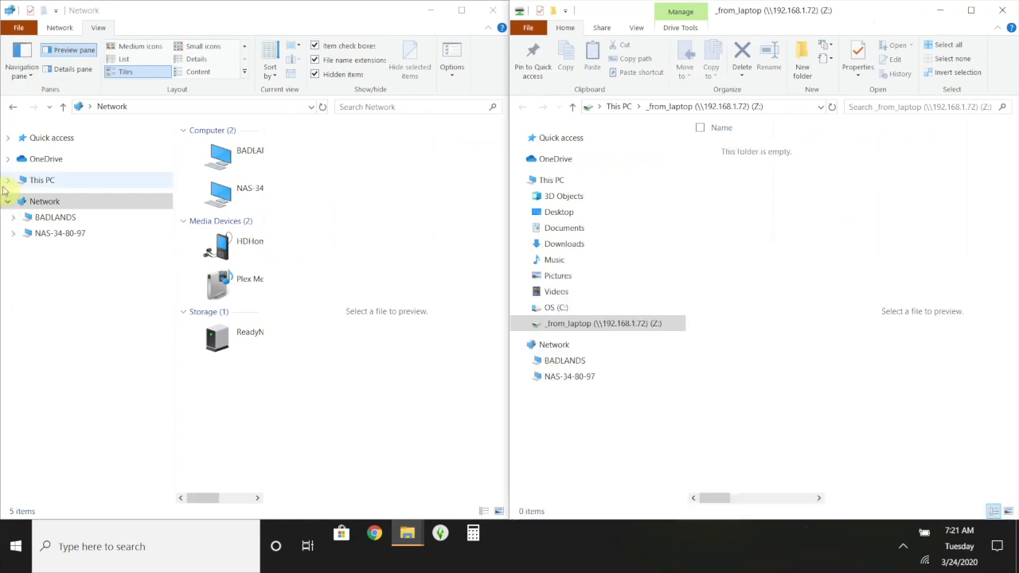
- Copy the St. Louis Cardinals folder from Pictures > ballparks
left_click(6, 182)
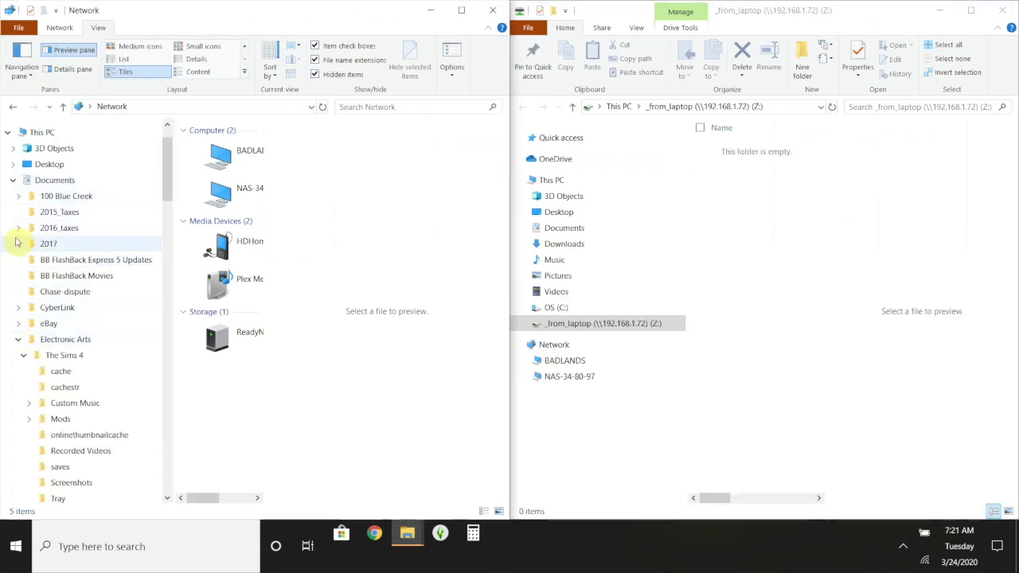
left_click(12, 181)
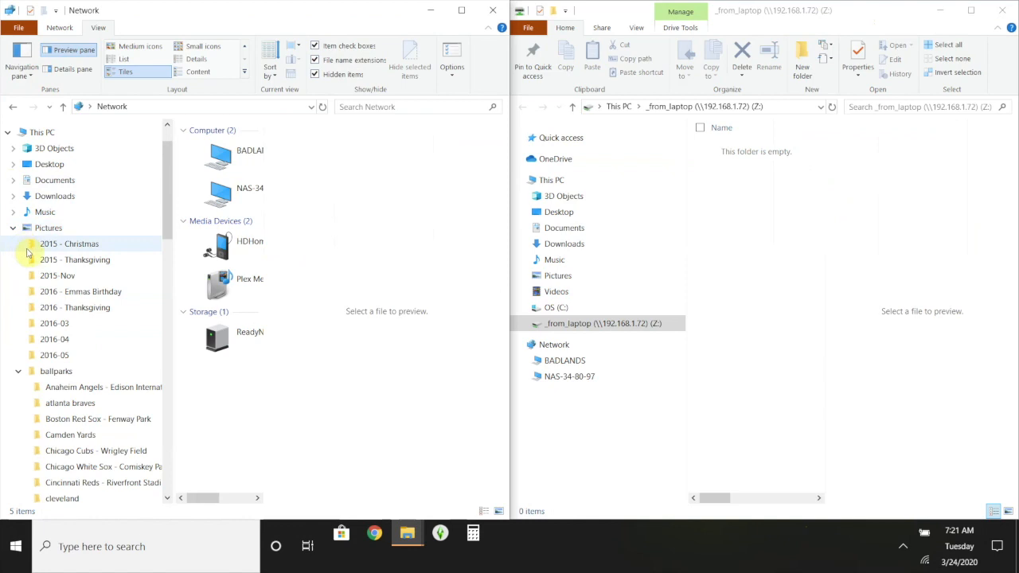
left_click(167, 415)
left_click(79, 398)
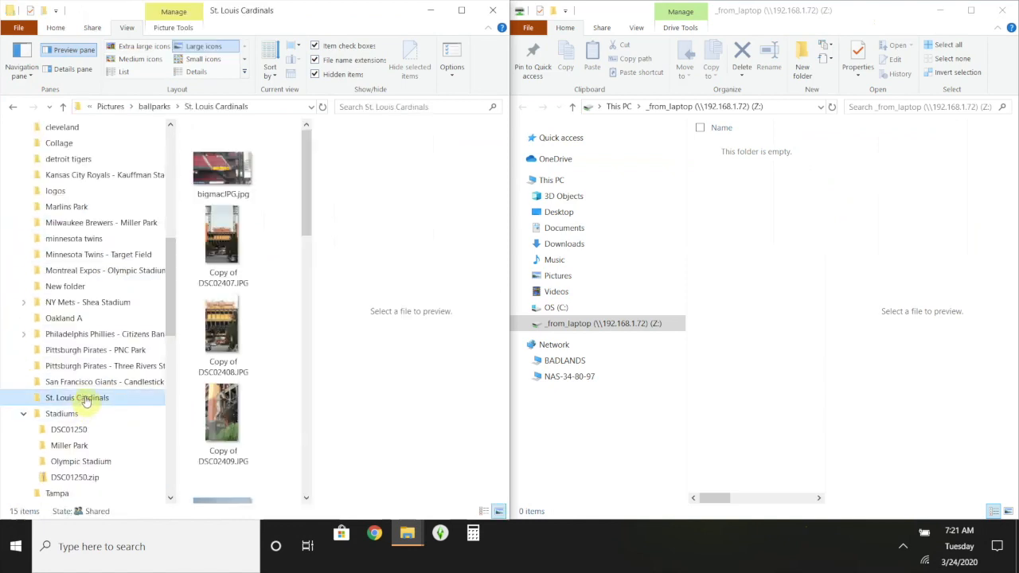
right_click(85, 397)
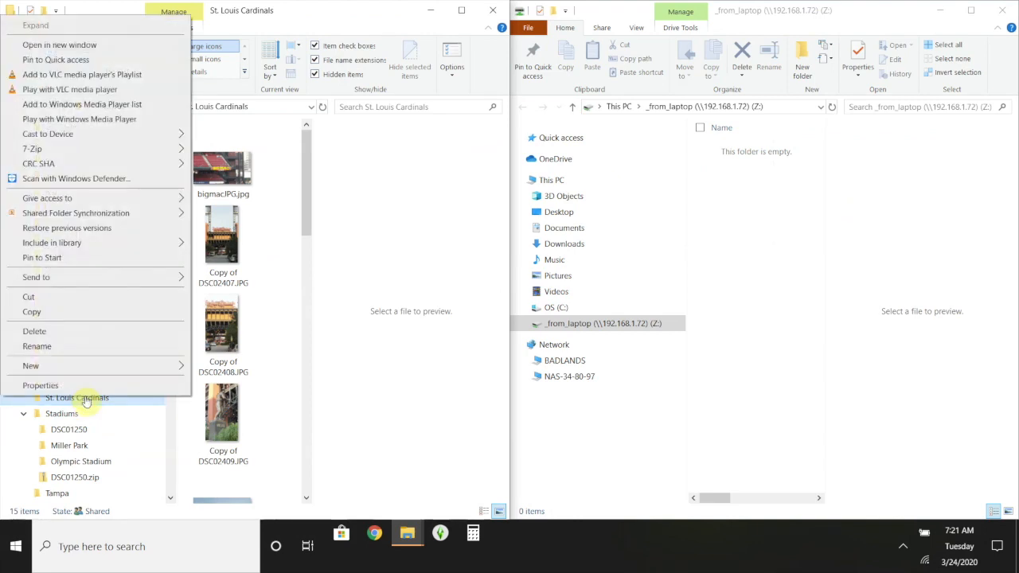
left_click(96, 312)
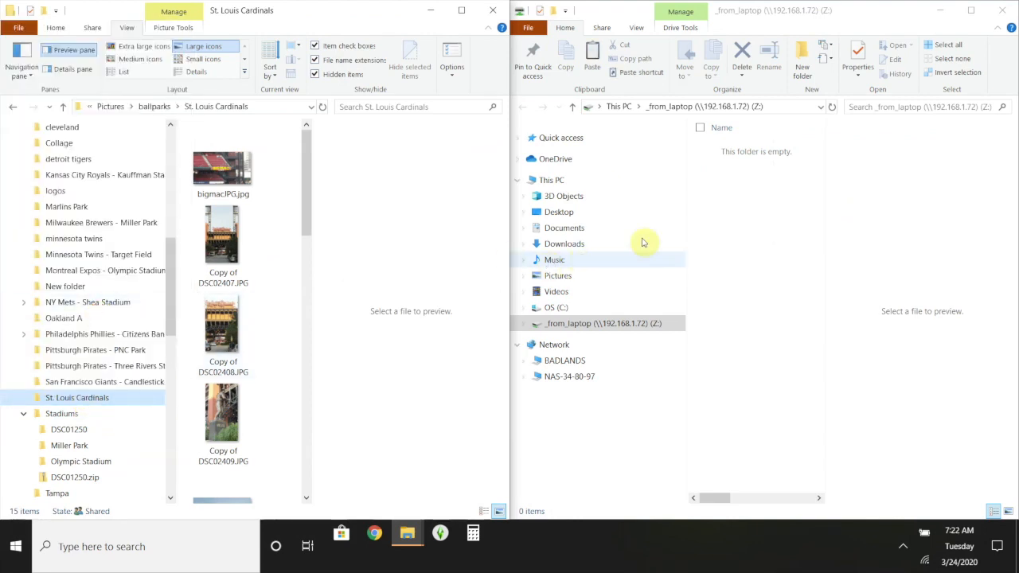
- Paste the St. Louis Cardinals folder into the empty Z: drive
left_click(659, 329)
left_click(755, 270)
right_click(755, 271)
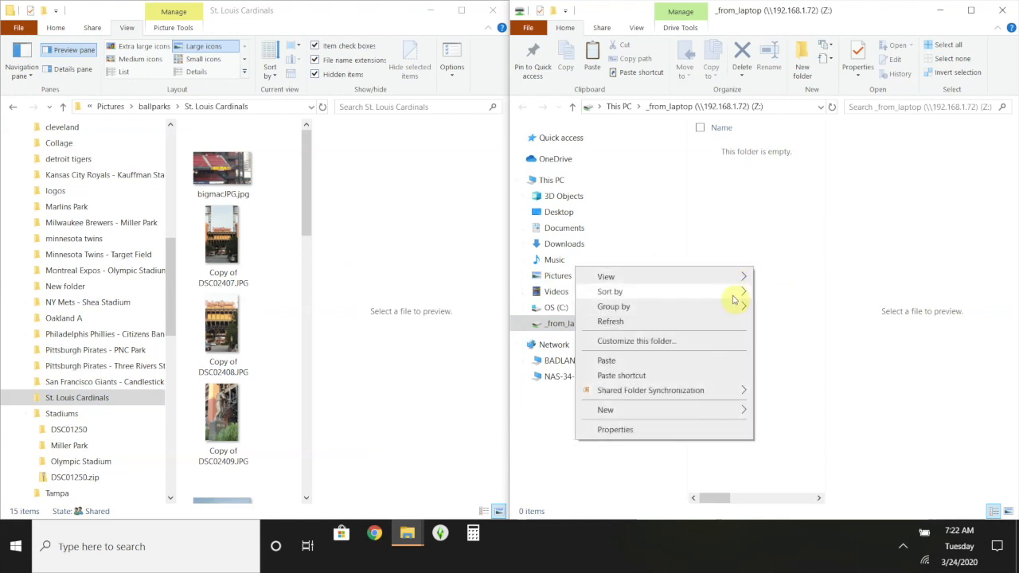
left_click(722, 357)
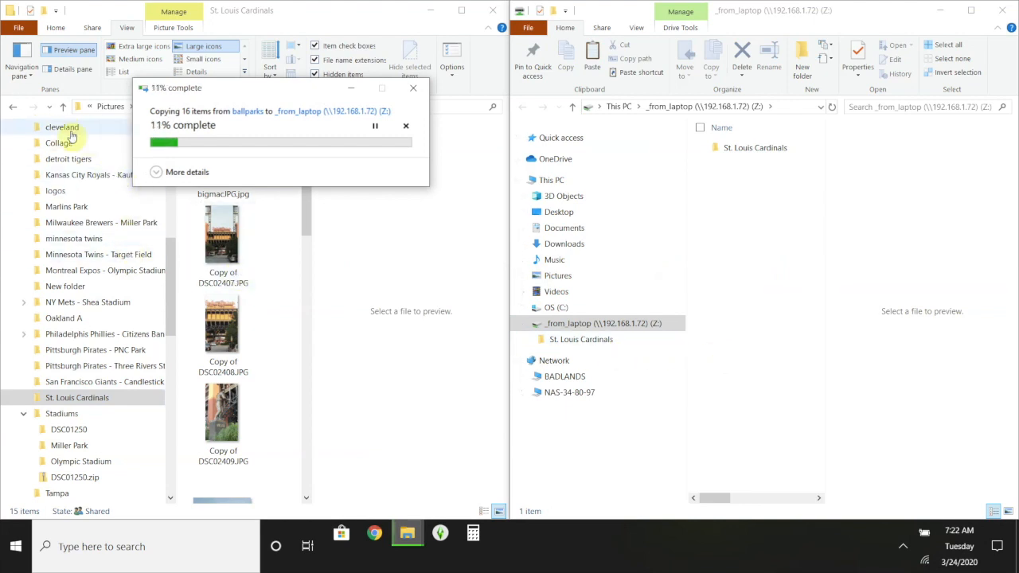
- Copy the Miller Park folder and paste it onto the Z: drive
left_click(69, 446)
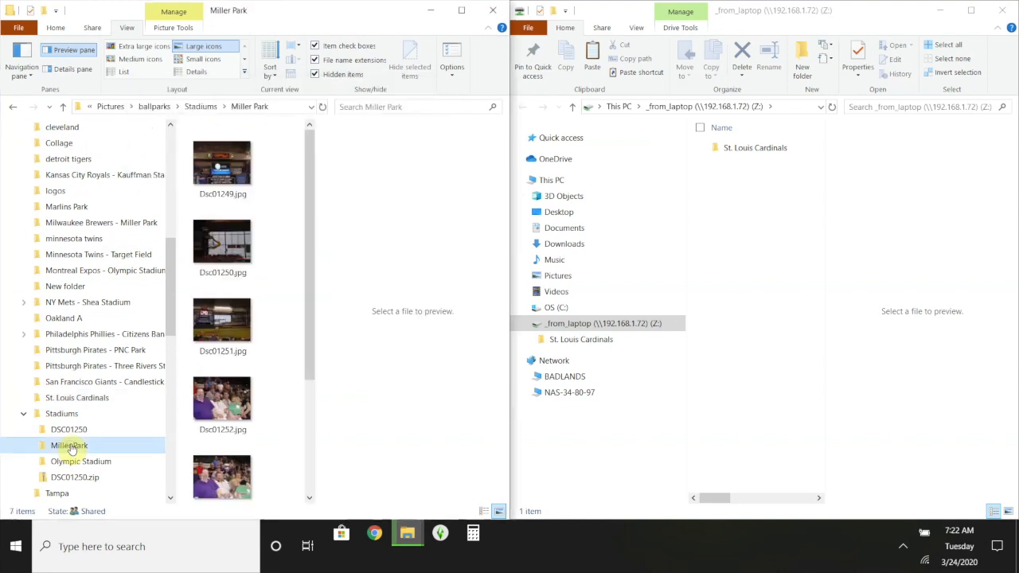
right_click(70, 449)
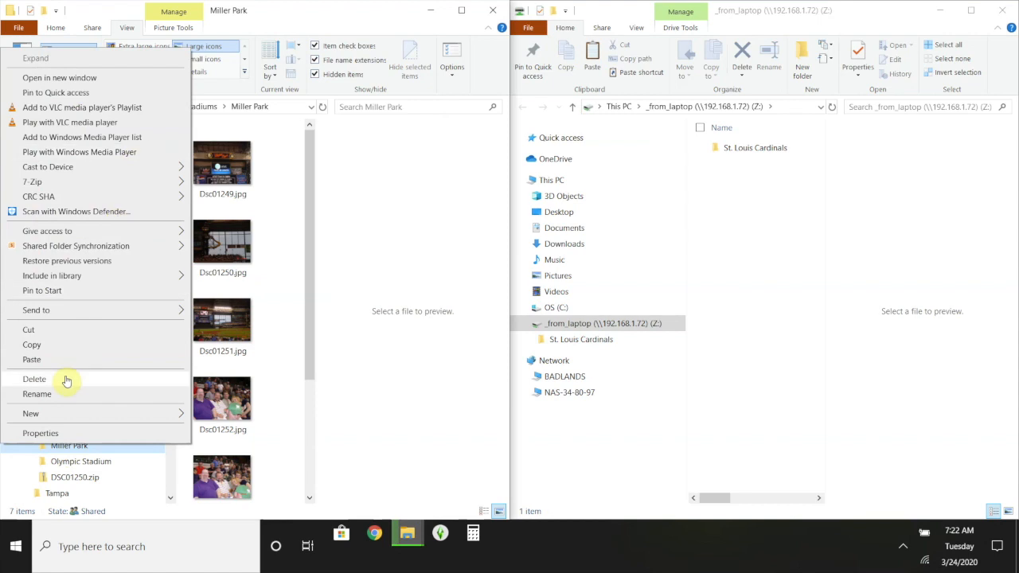
left_click(70, 345)
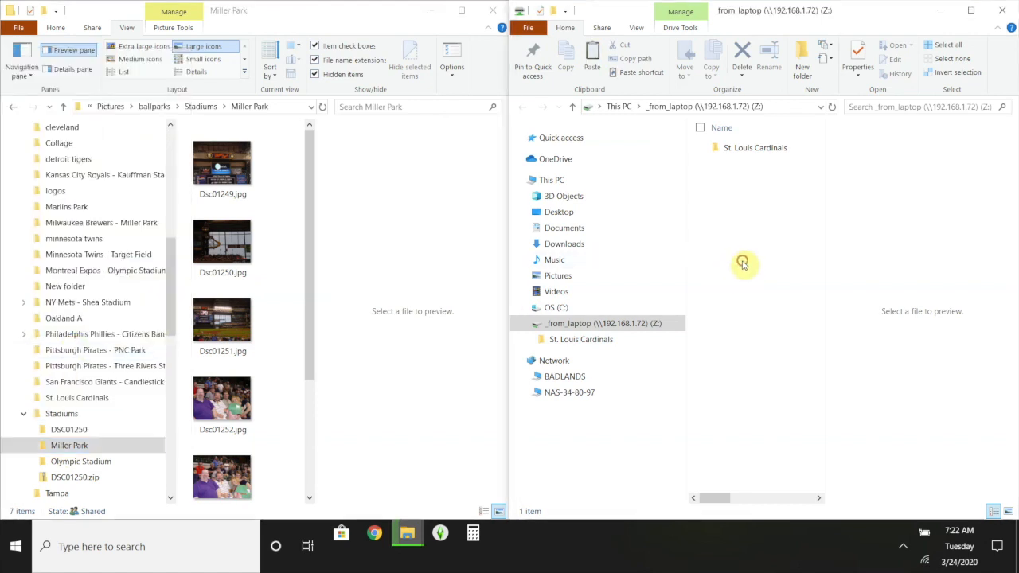
right_click(741, 262)
left_click(711, 356)
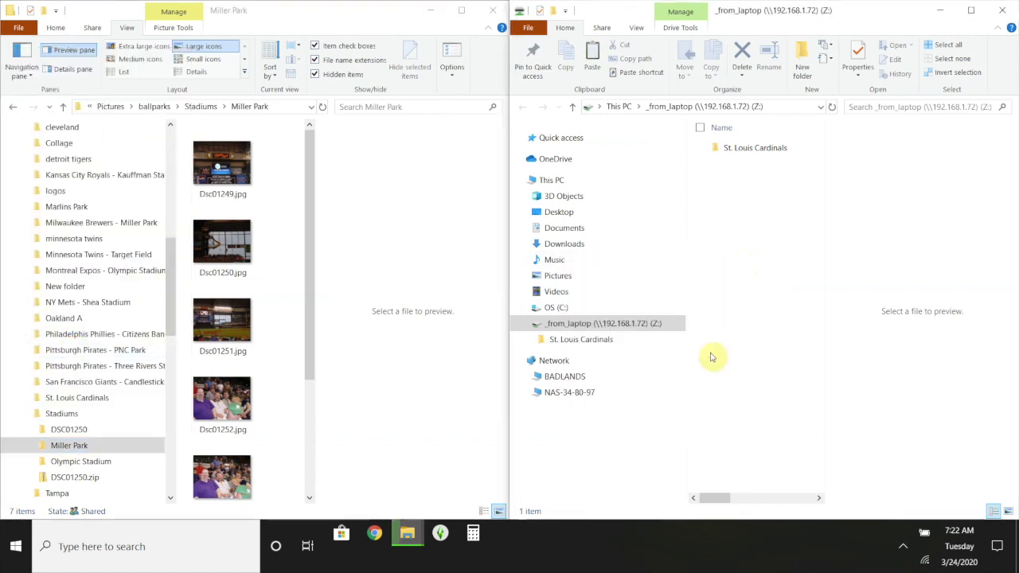
- Copy the Olympic Stadium folder and paste it onto the Z: drive
left_click(85, 462)
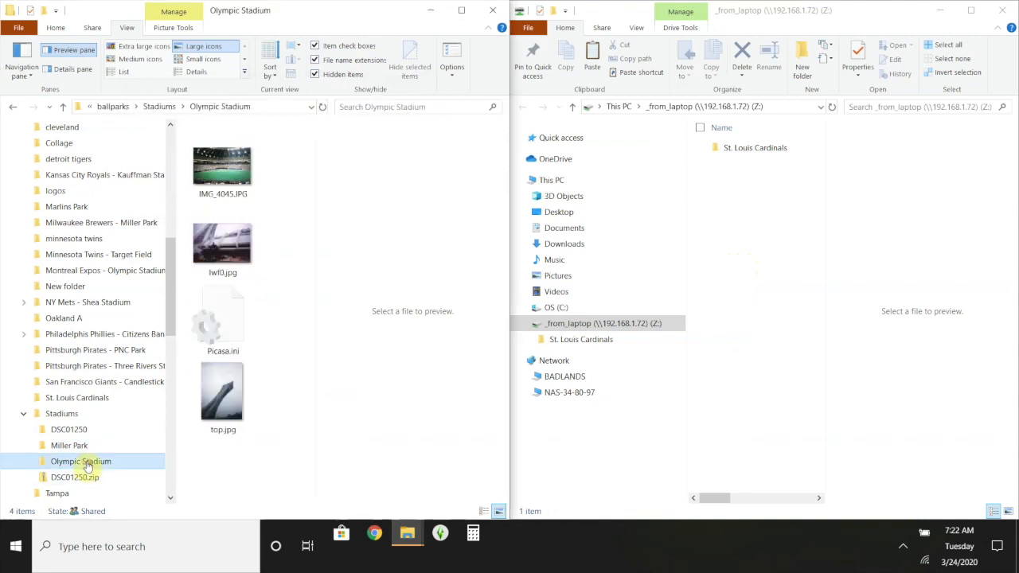
right_click(88, 466)
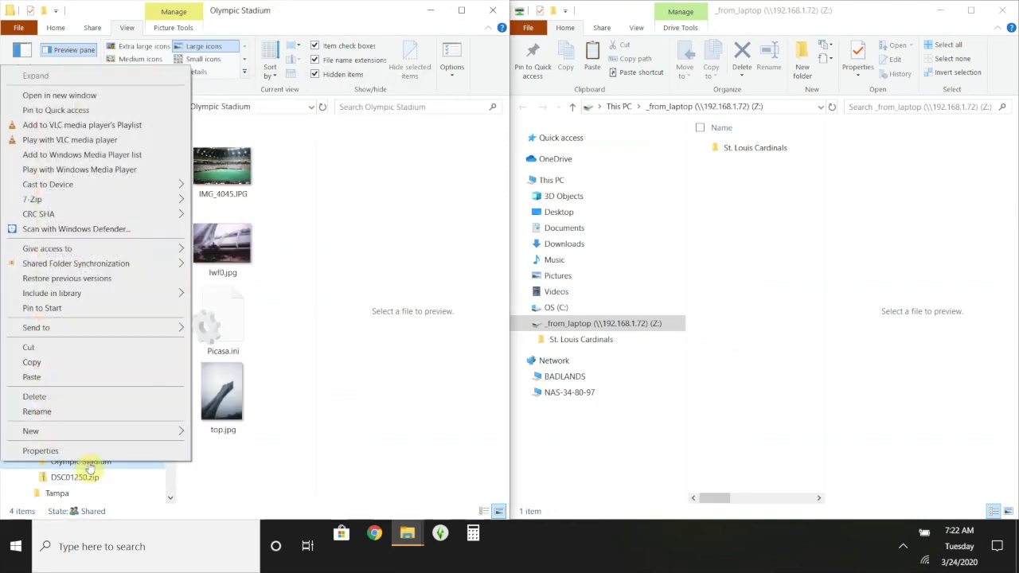
left_click(108, 362)
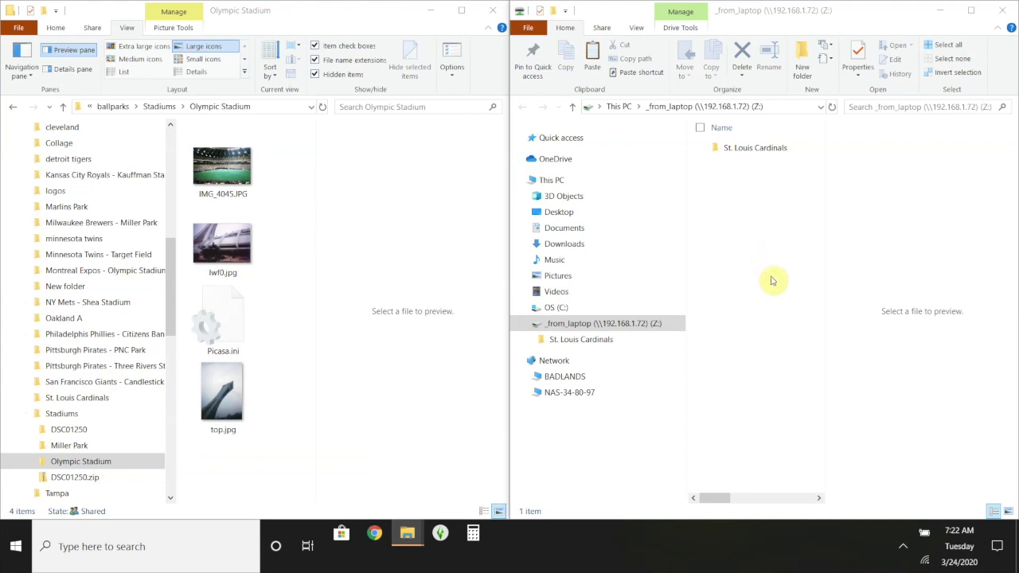
right_click(769, 306)
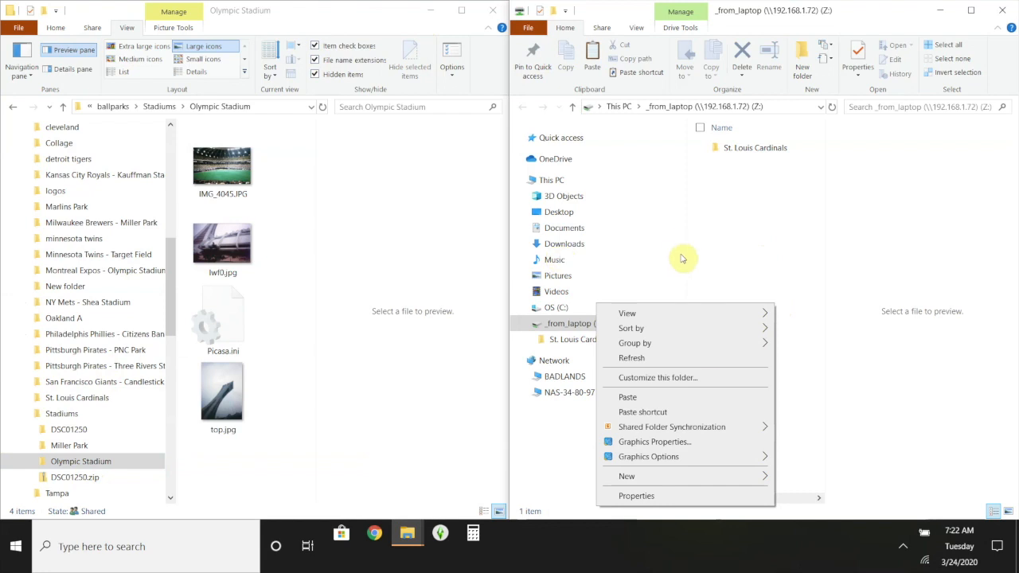
left_click(689, 400)
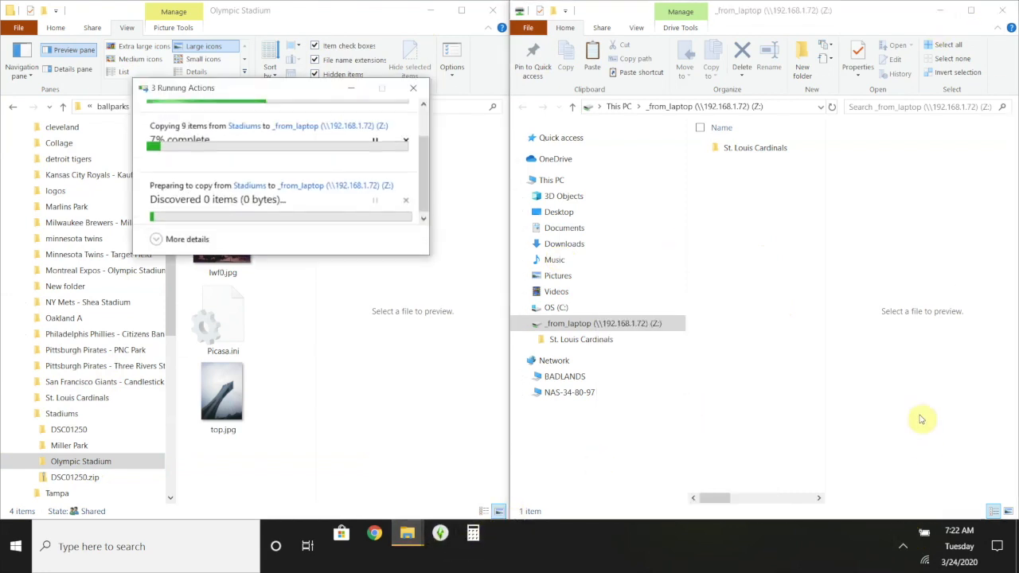
left_click(902, 546)
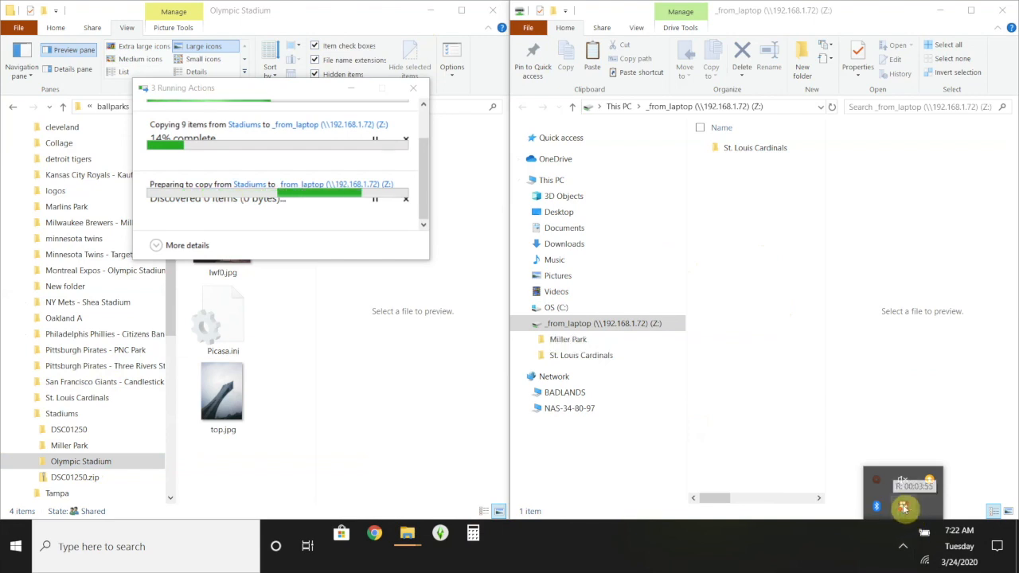
right_click(902, 507)
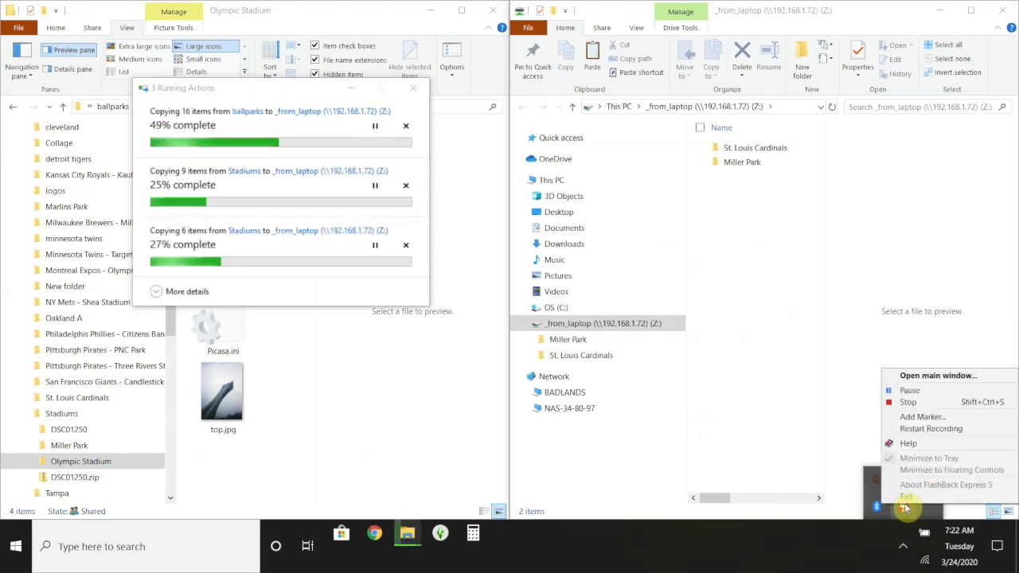